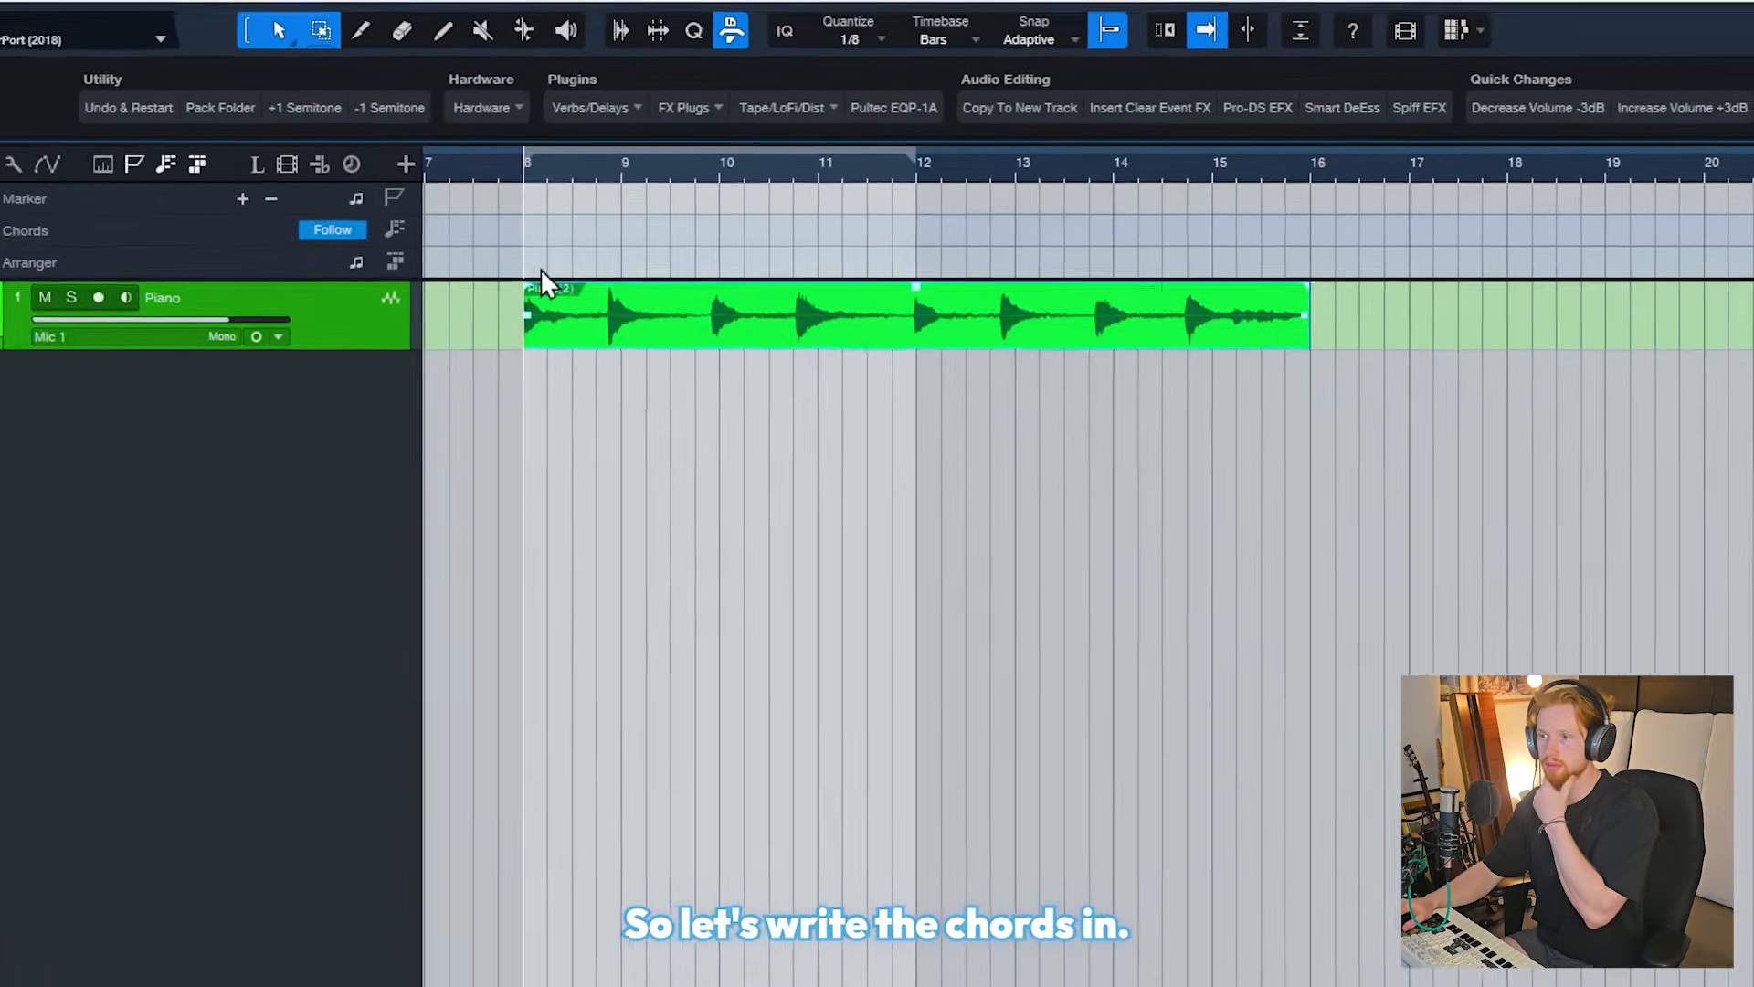
# Step: Place four chords on the chord track from bar 8 to 12 and set the first two to Gmaj7 and Am7
pyautogui.doubleClick(638, 258)
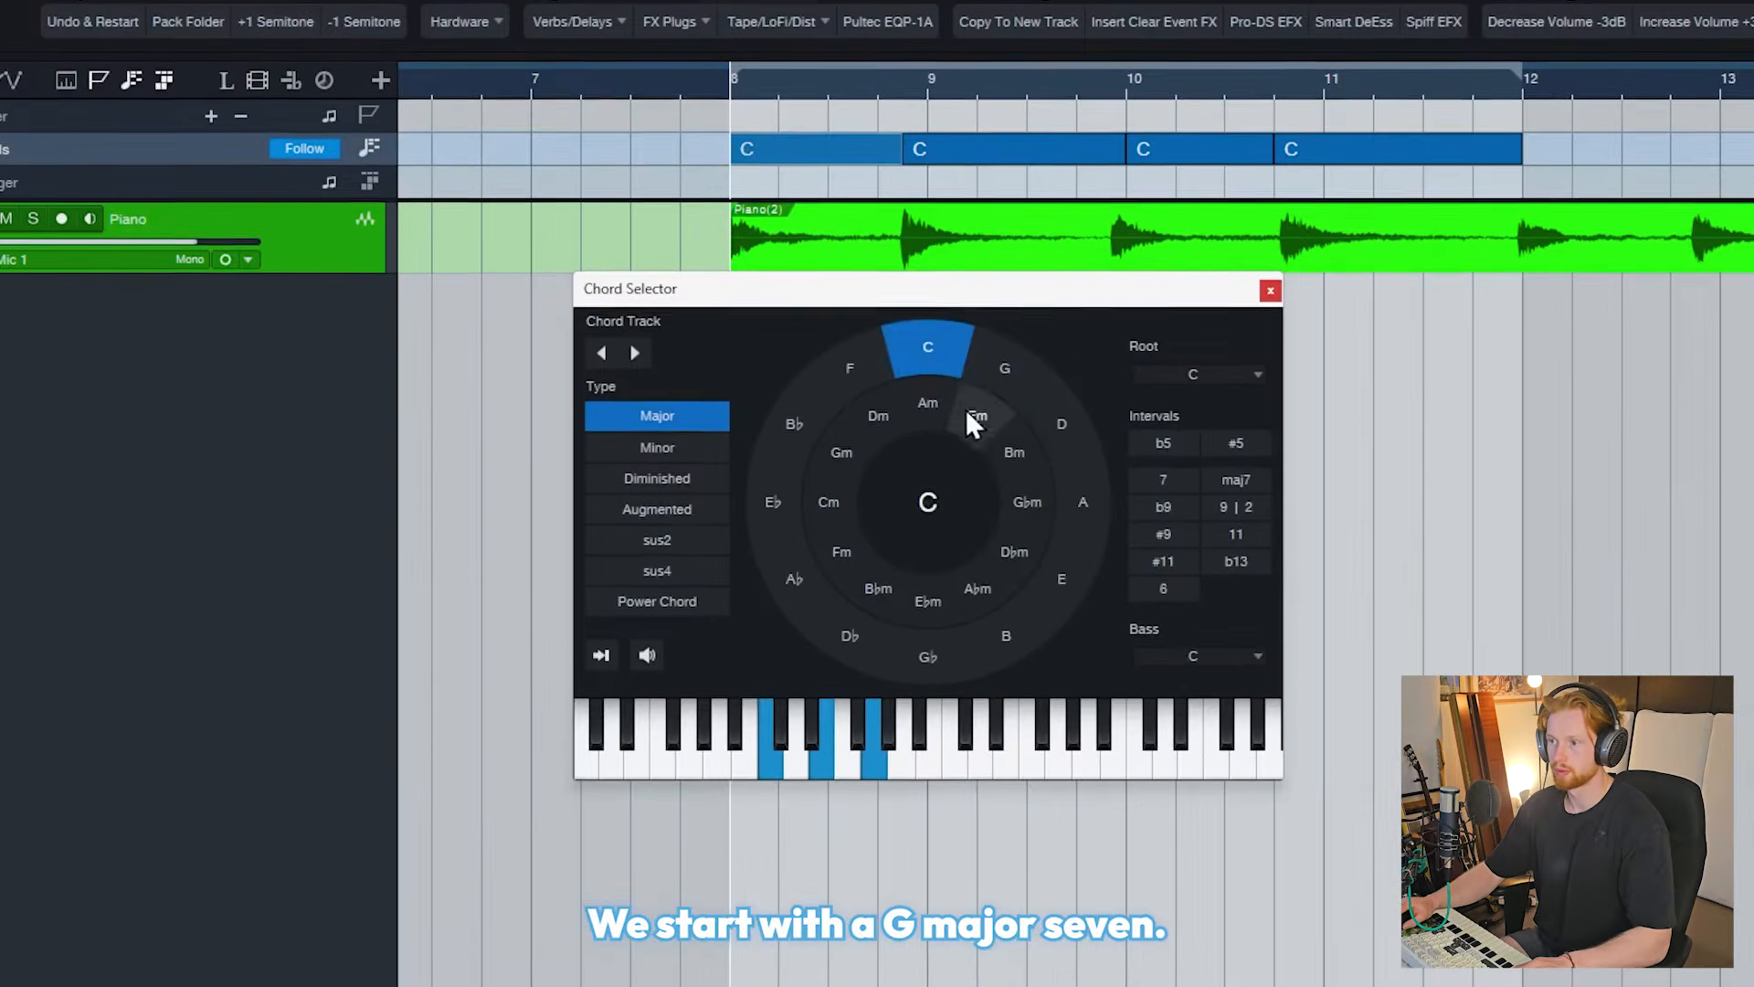
pyautogui.click(1005, 366)
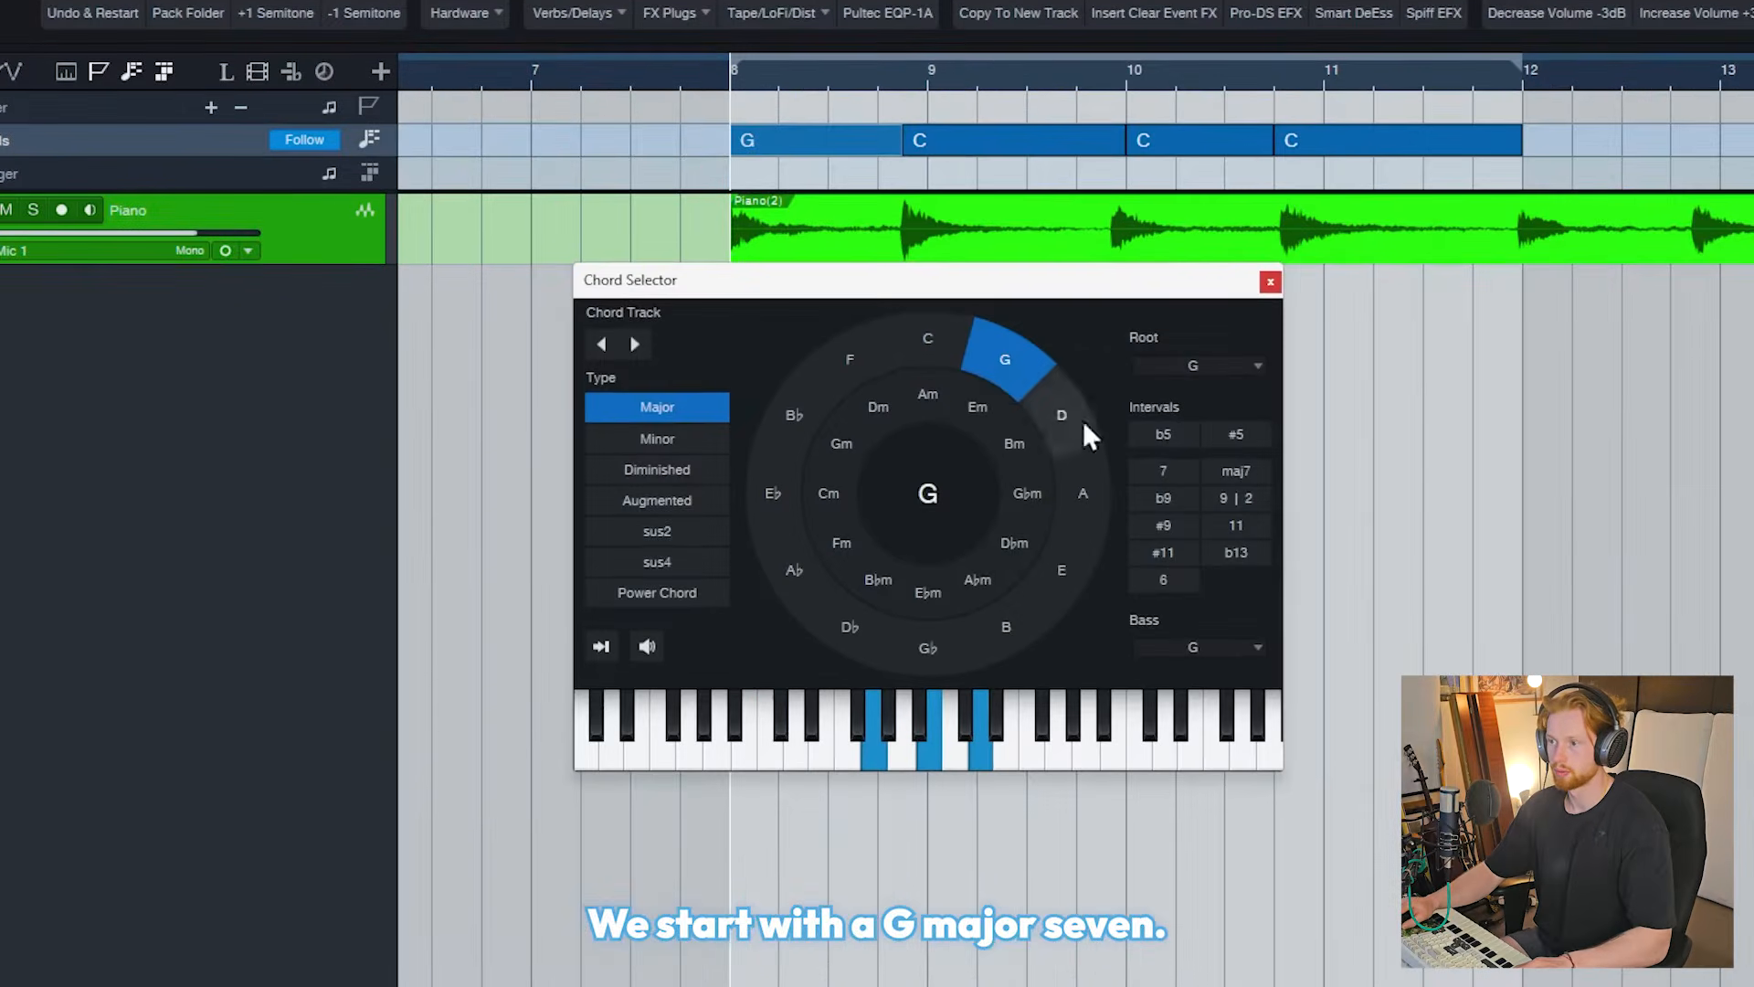
pyautogui.click(973, 151)
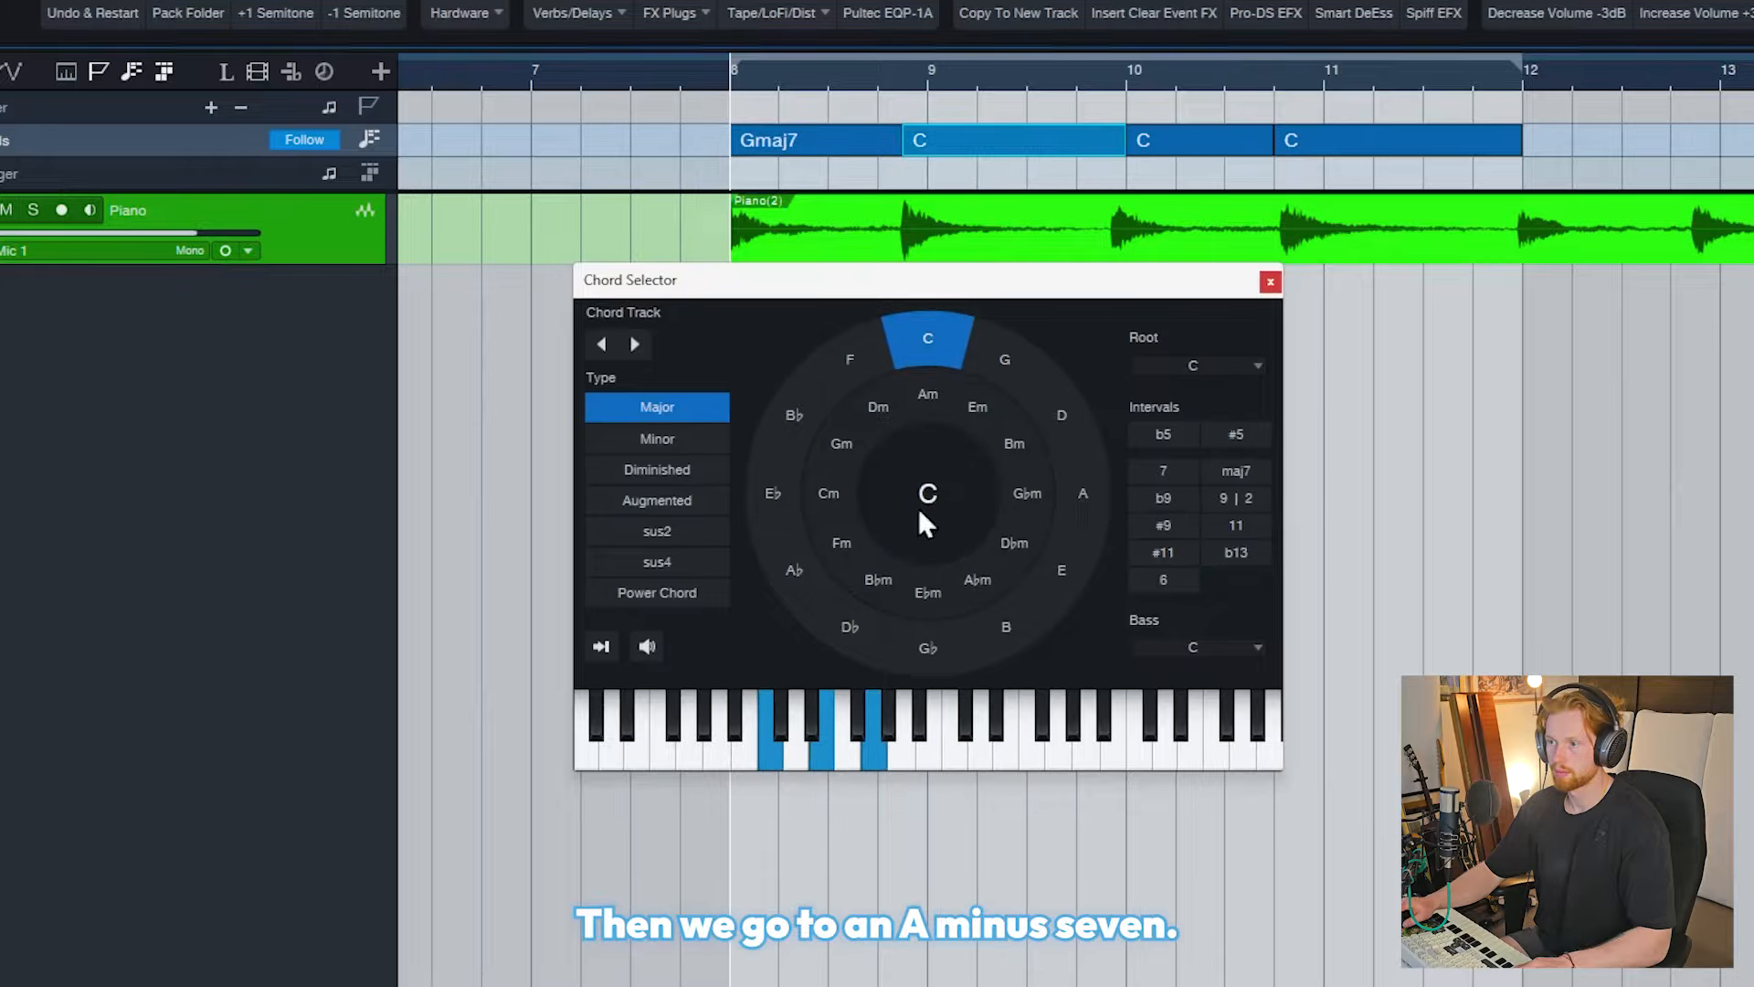
pyautogui.click(924, 399)
pyautogui.click(1238, 473)
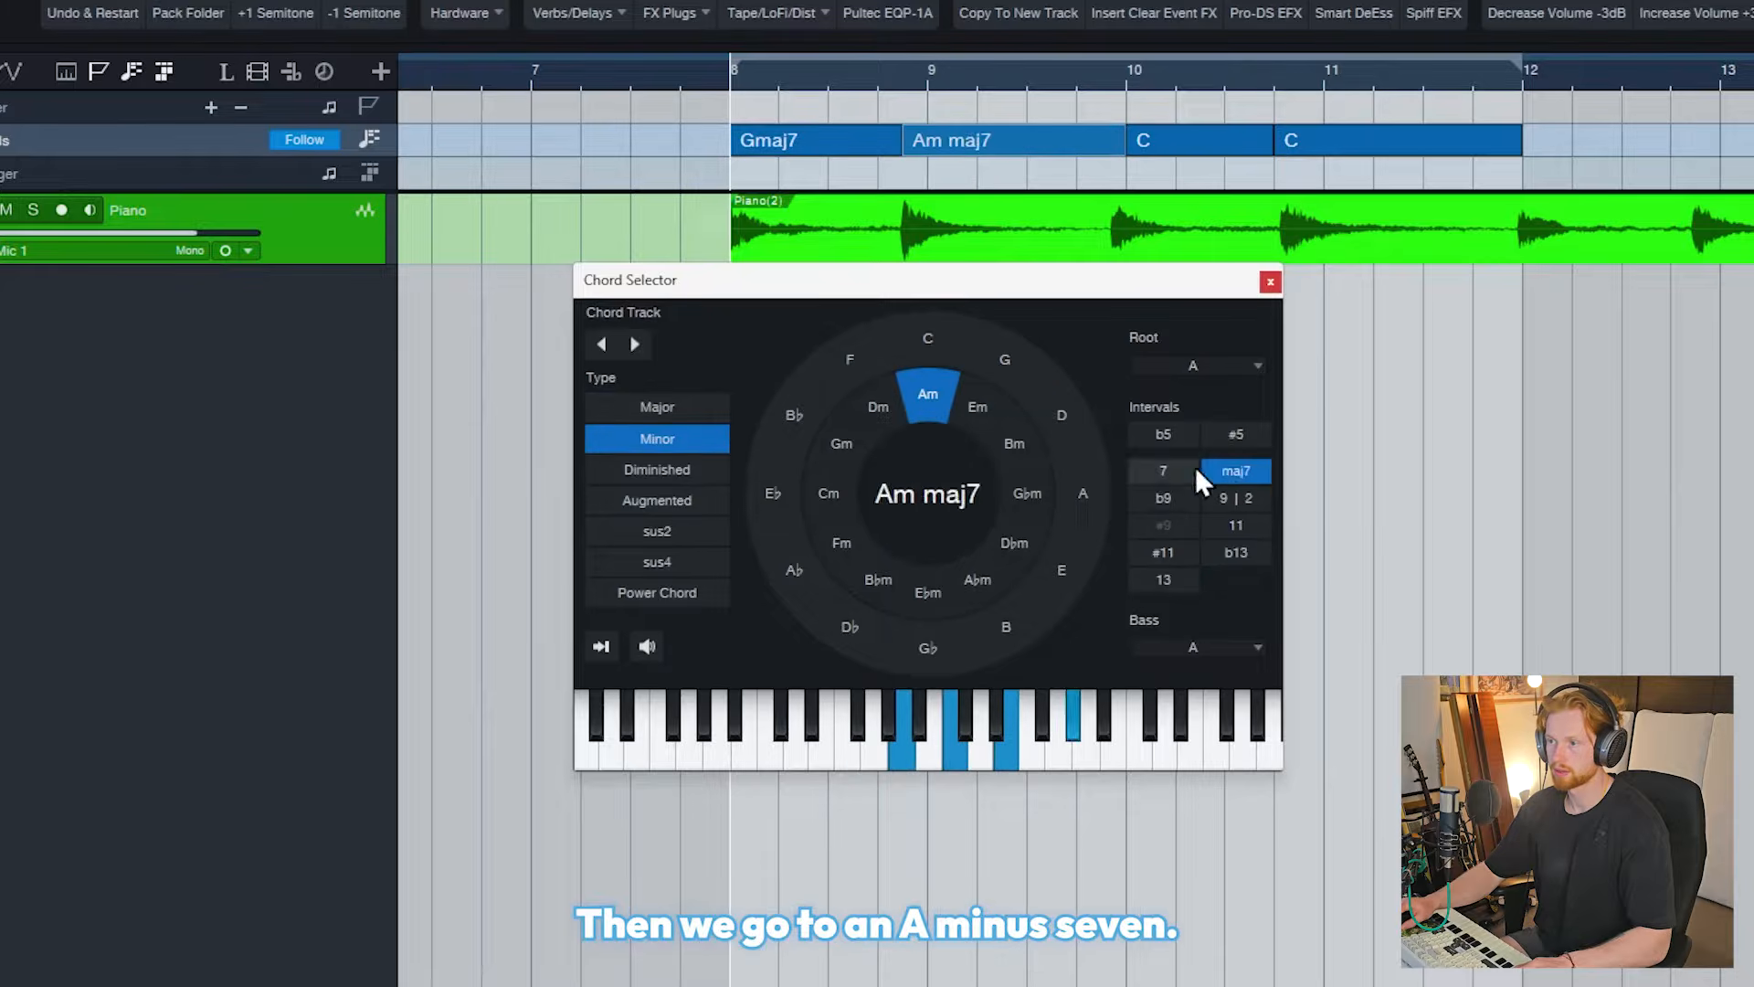
pyautogui.click(1180, 472)
# Step: Set the third chord on the chord track to Em7 and the fourth to Dm9
pyautogui.click(1160, 144)
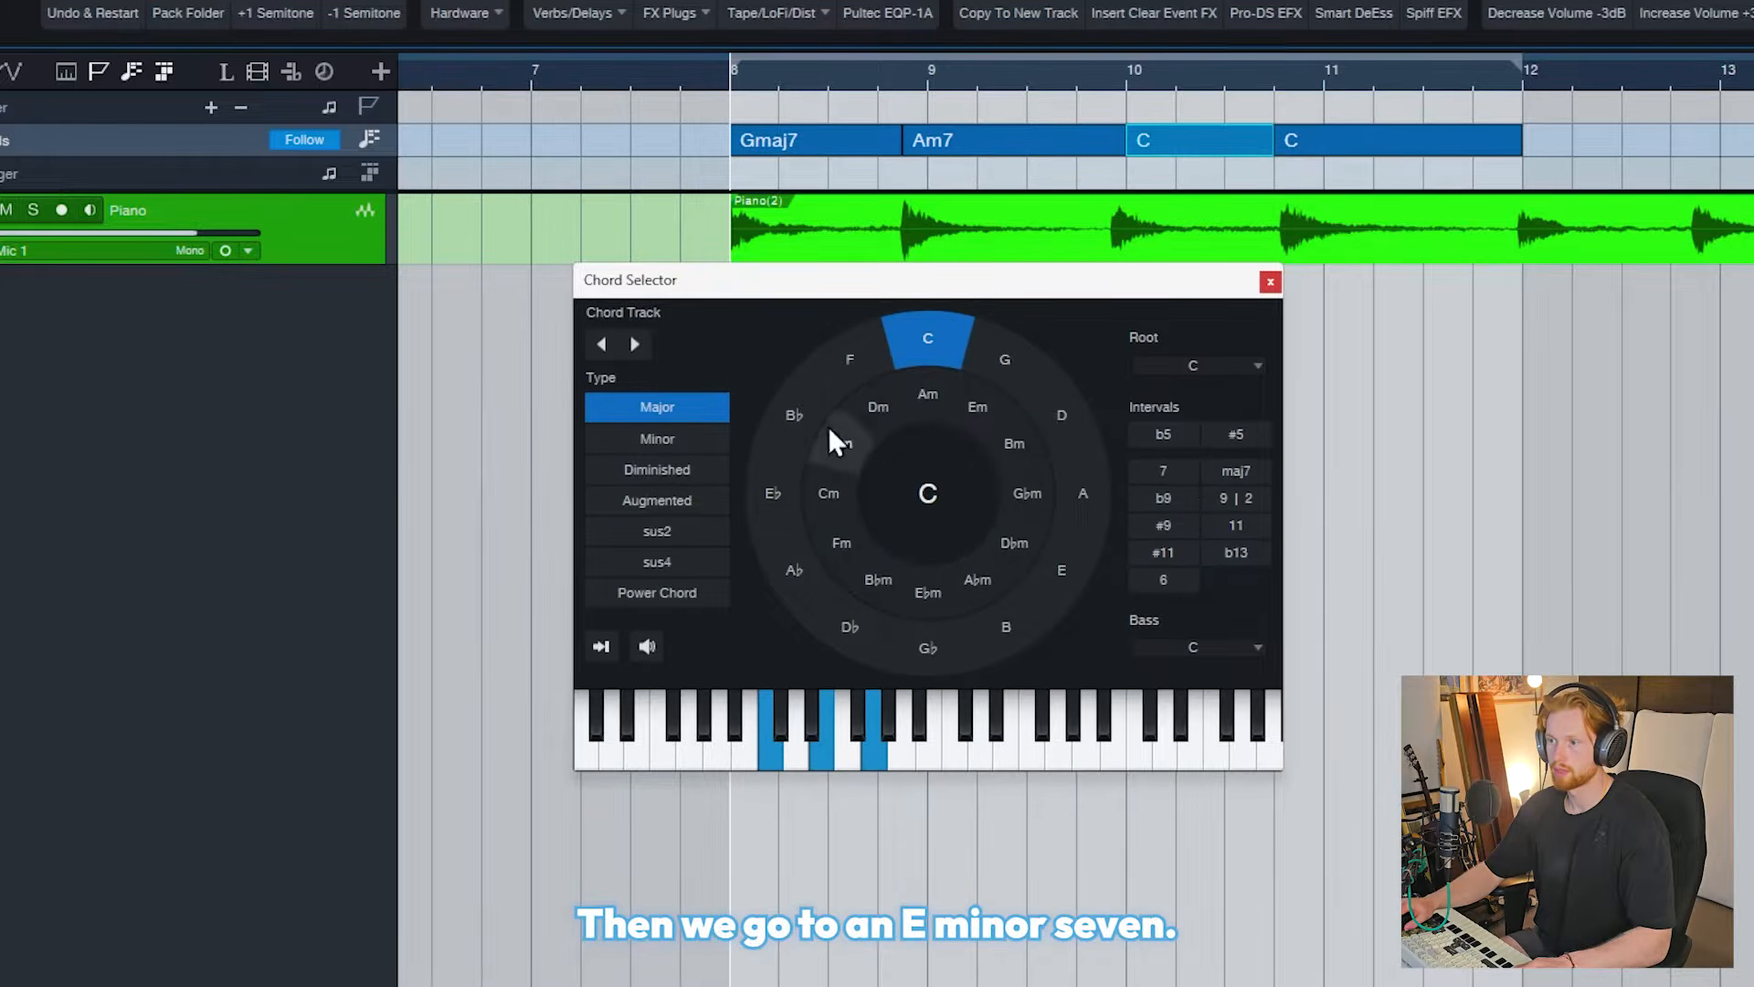
pyautogui.click(872, 411)
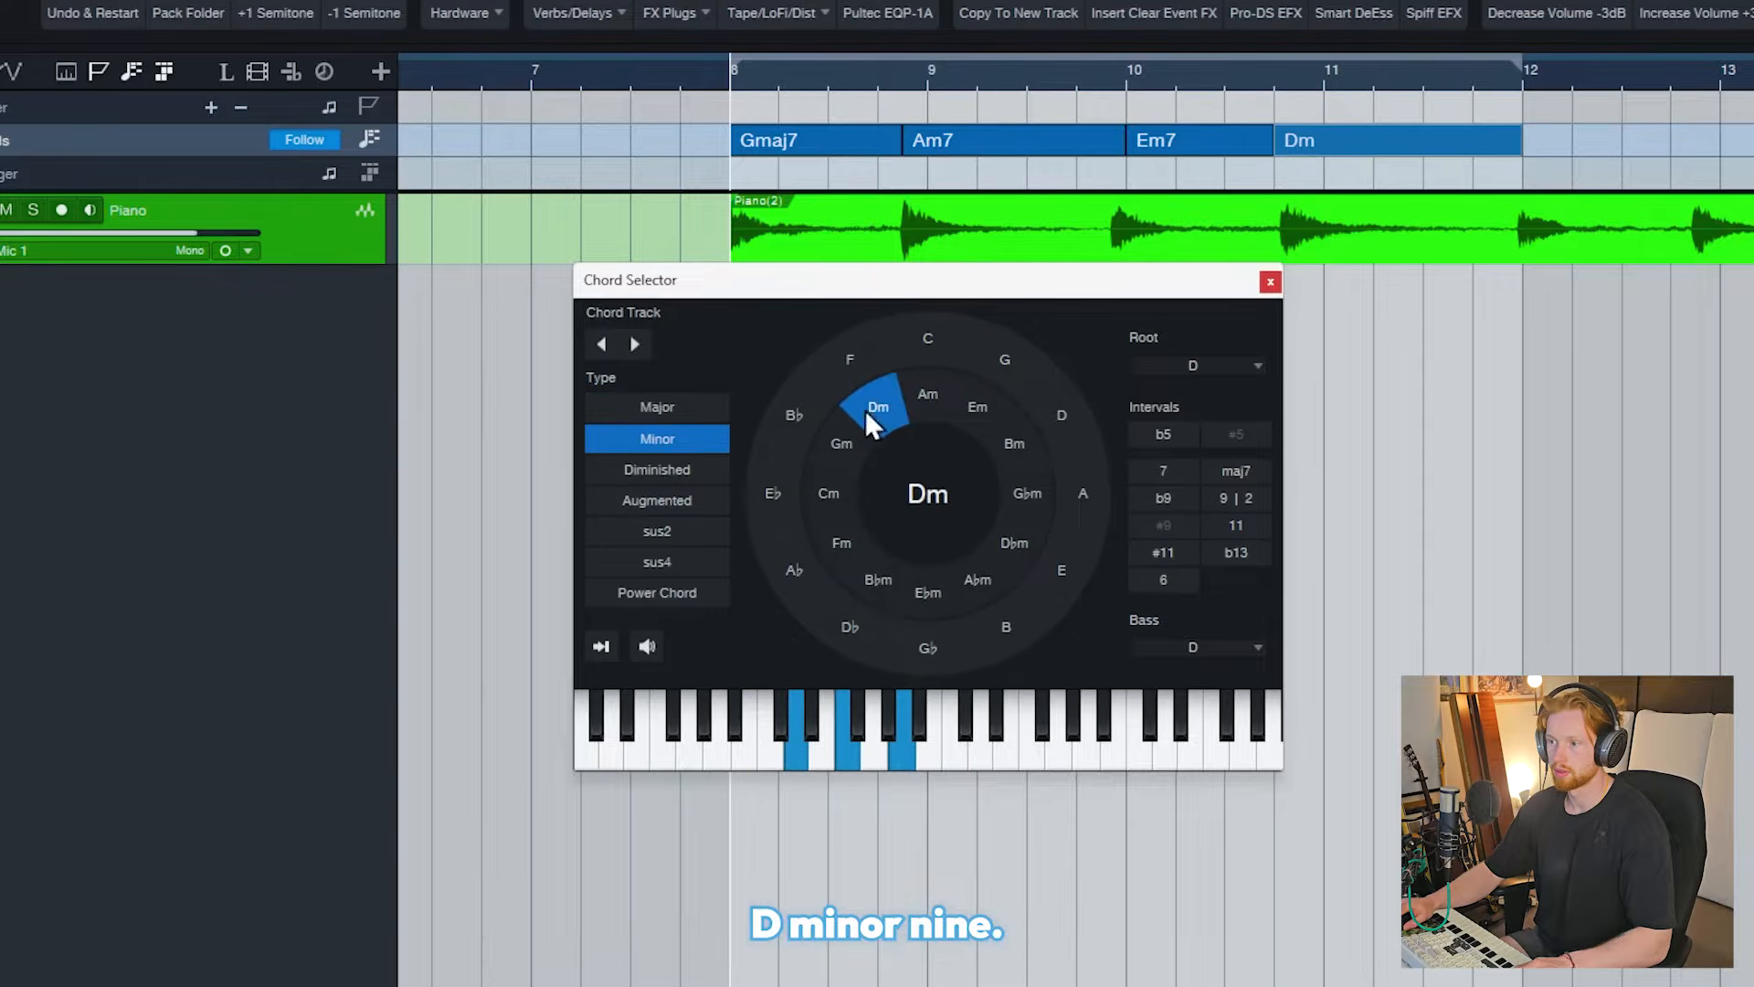
pyautogui.click(1152, 473)
pyautogui.click(1260, 498)
pyautogui.press('Escape')
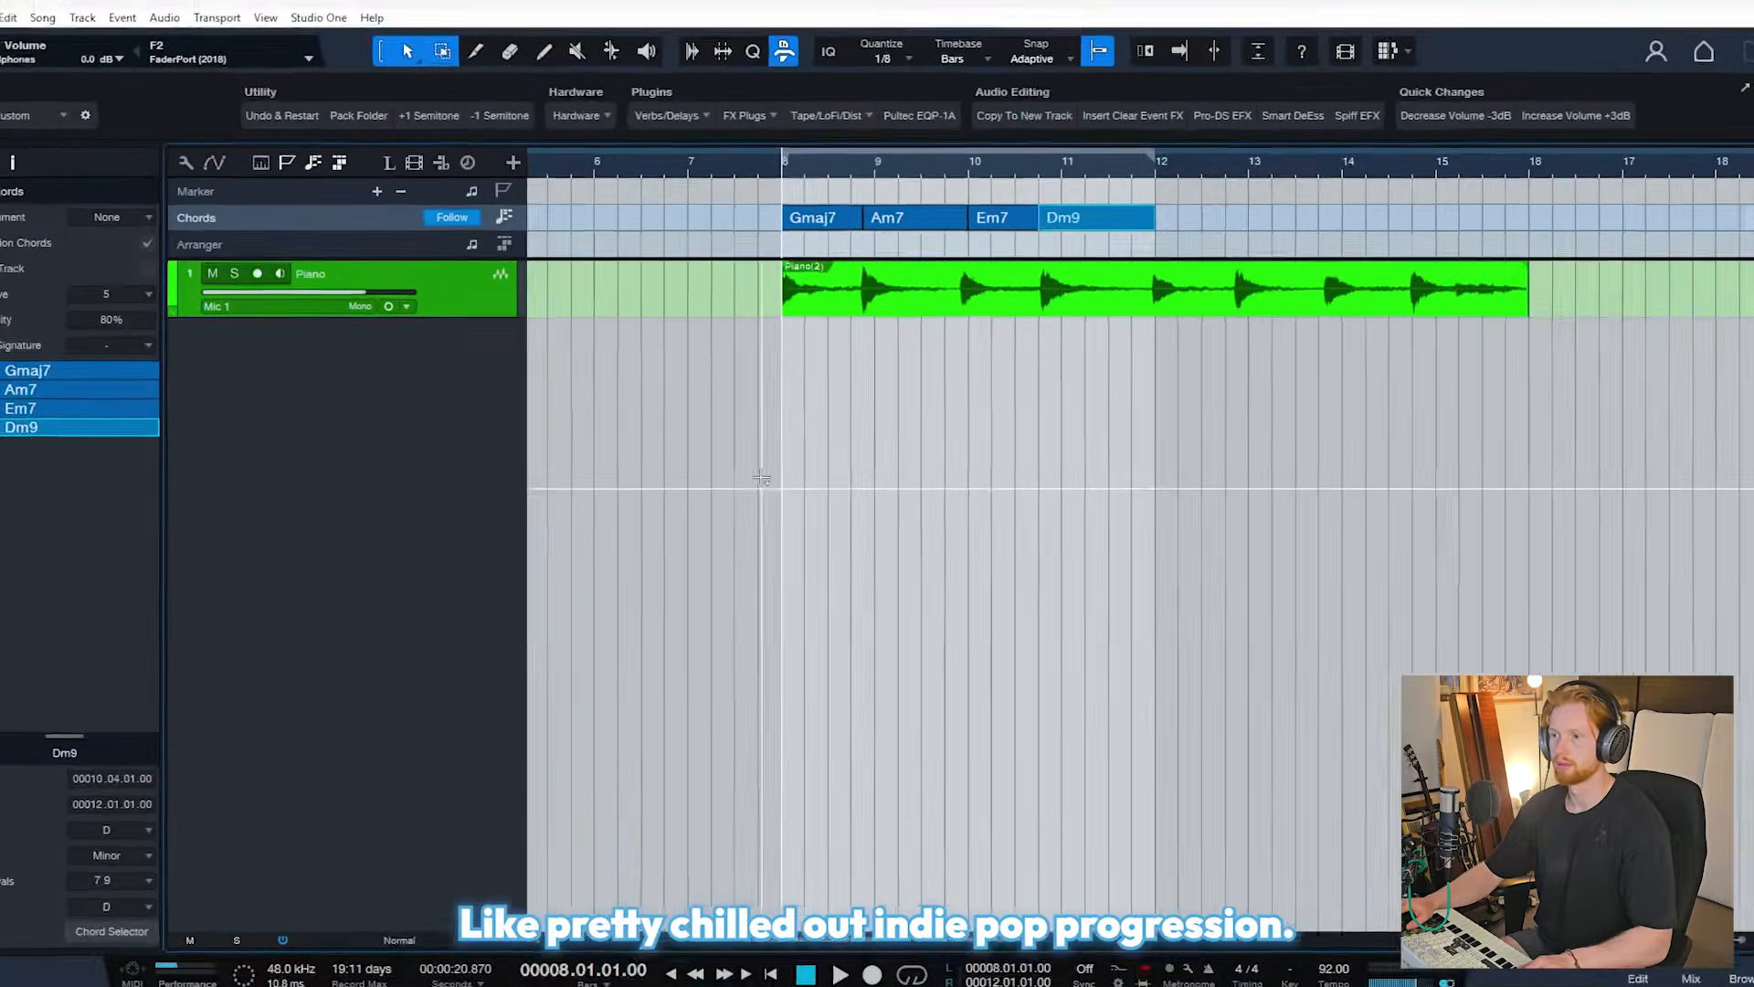
# Step: Duplicate the four-chord progression so it also covers bars 12 to 16
pyautogui.press('w')
pyautogui.scroll(3, 1004, 403)
pyautogui.click(705, 233)
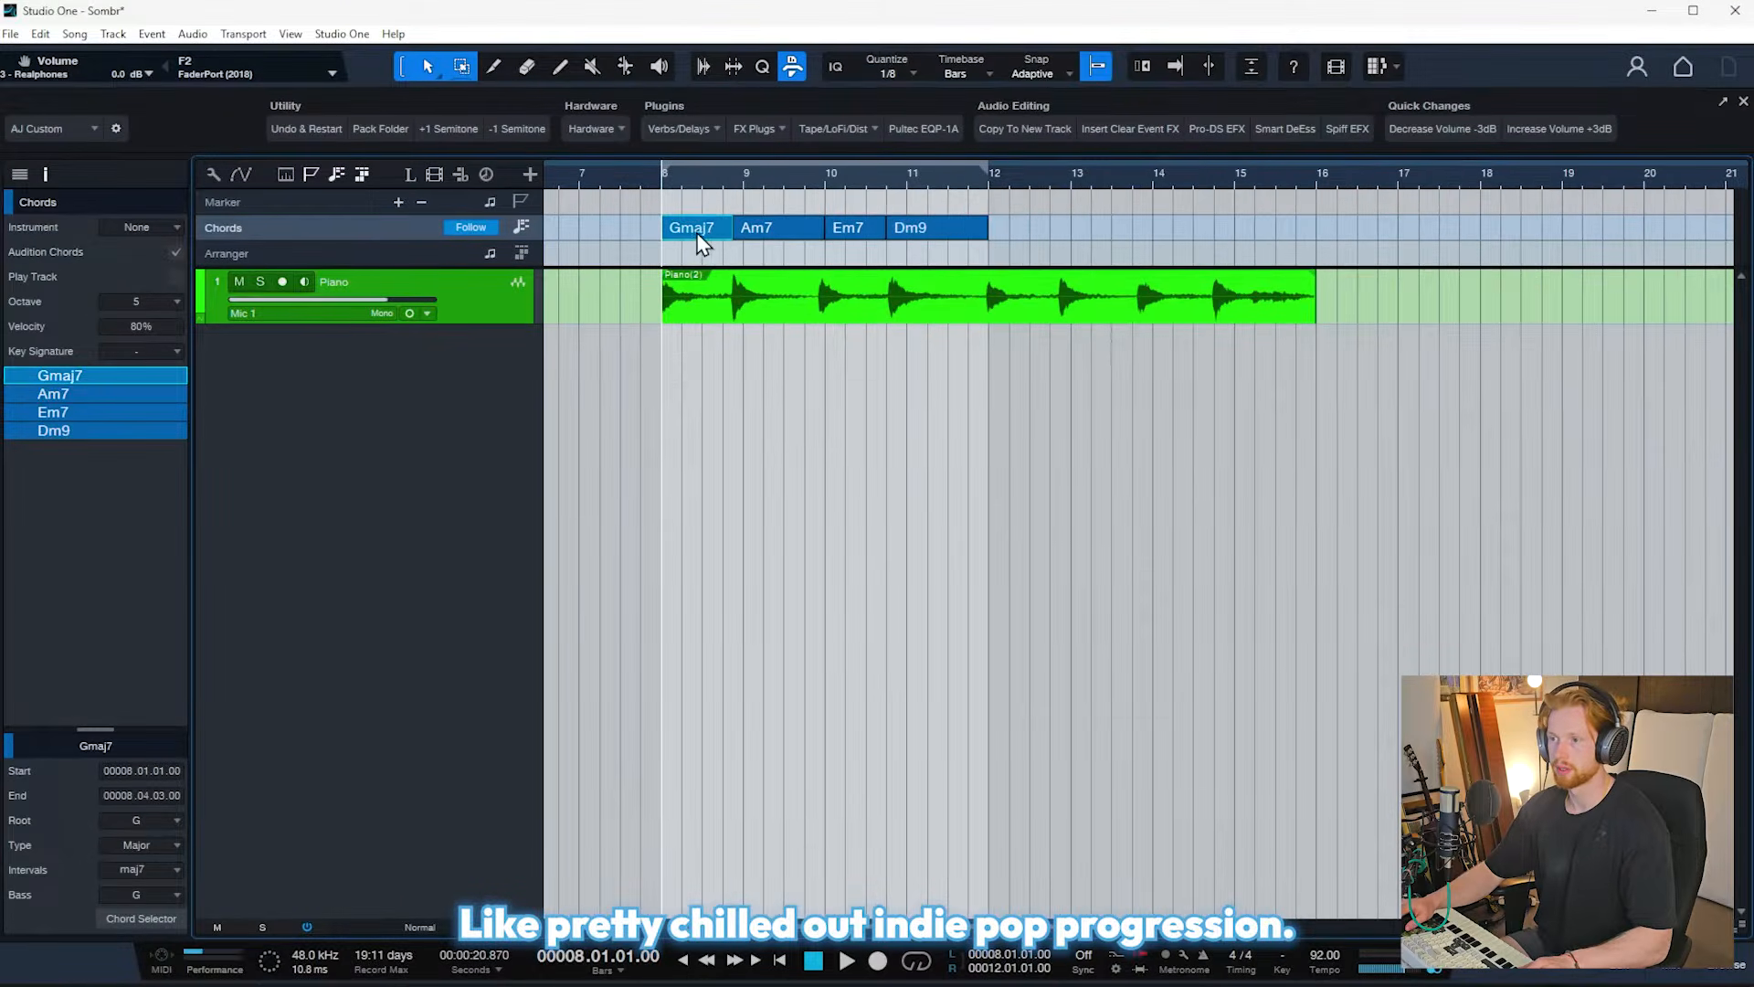
pyautogui.keyDown('shift'); pyautogui.click(970, 234); pyautogui.keyUp('shift')
pyautogui.hotkey('ctrl', 'd')
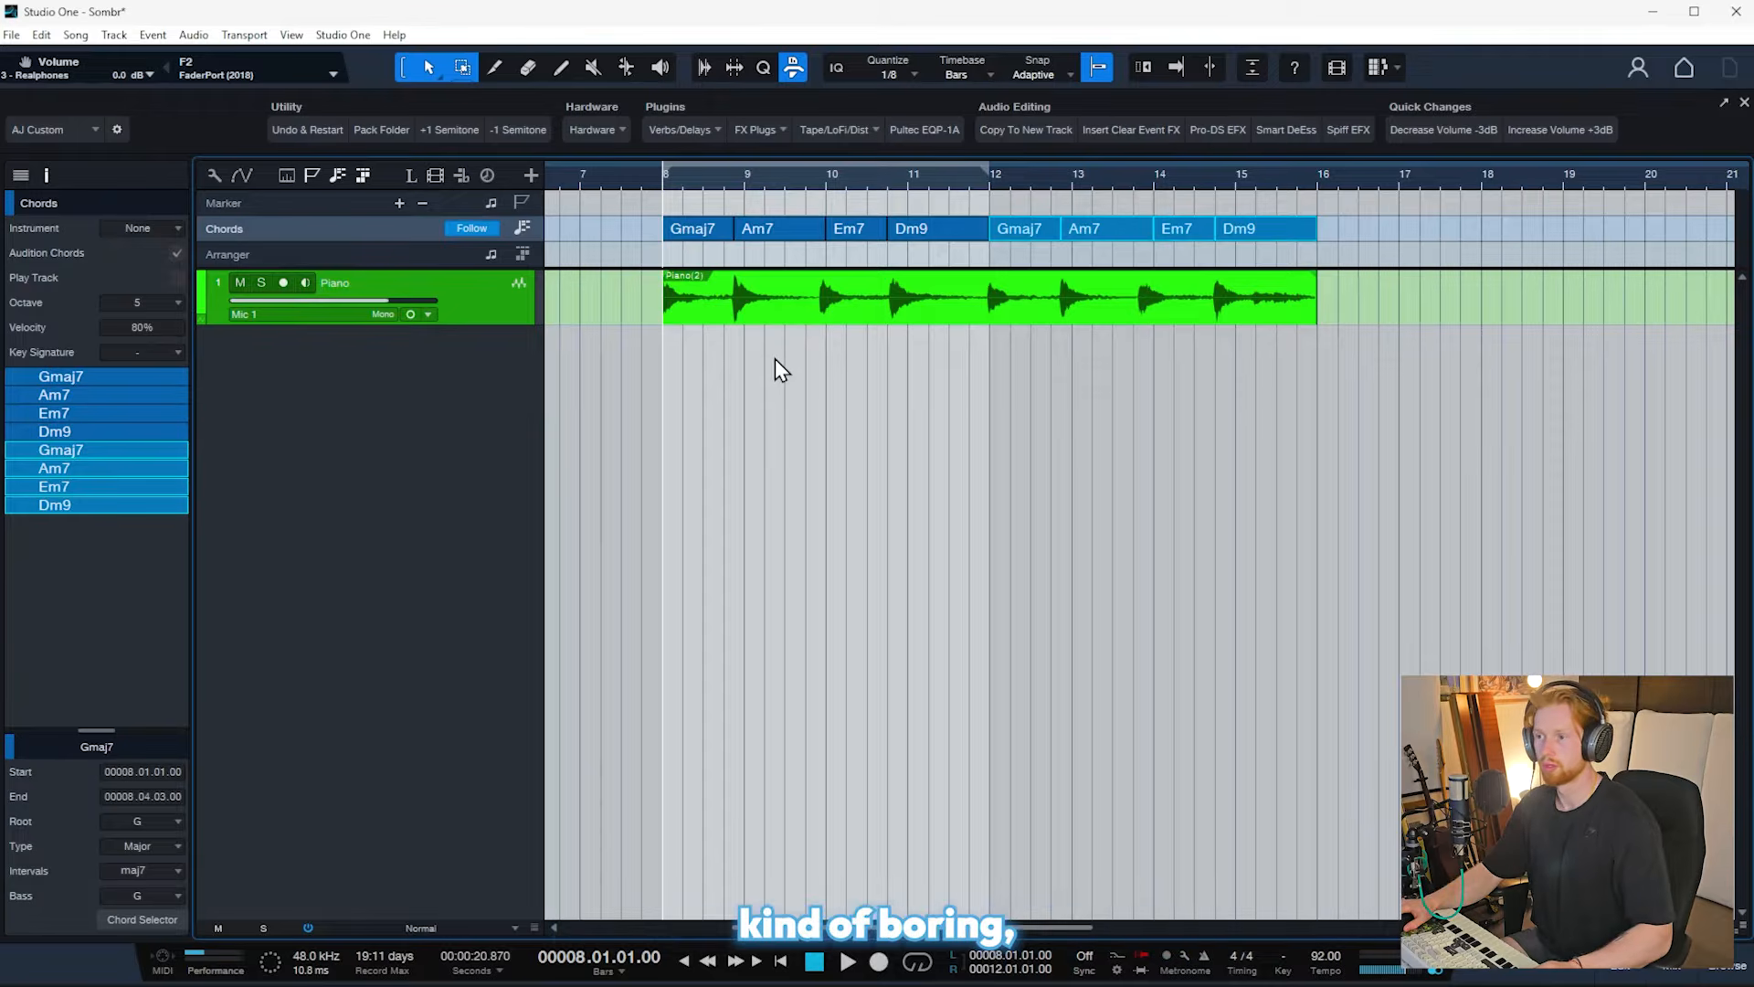
# Step: Quantize the piano recording to a straight 1/8 grid with 15% swing
pyautogui.click(820, 315)
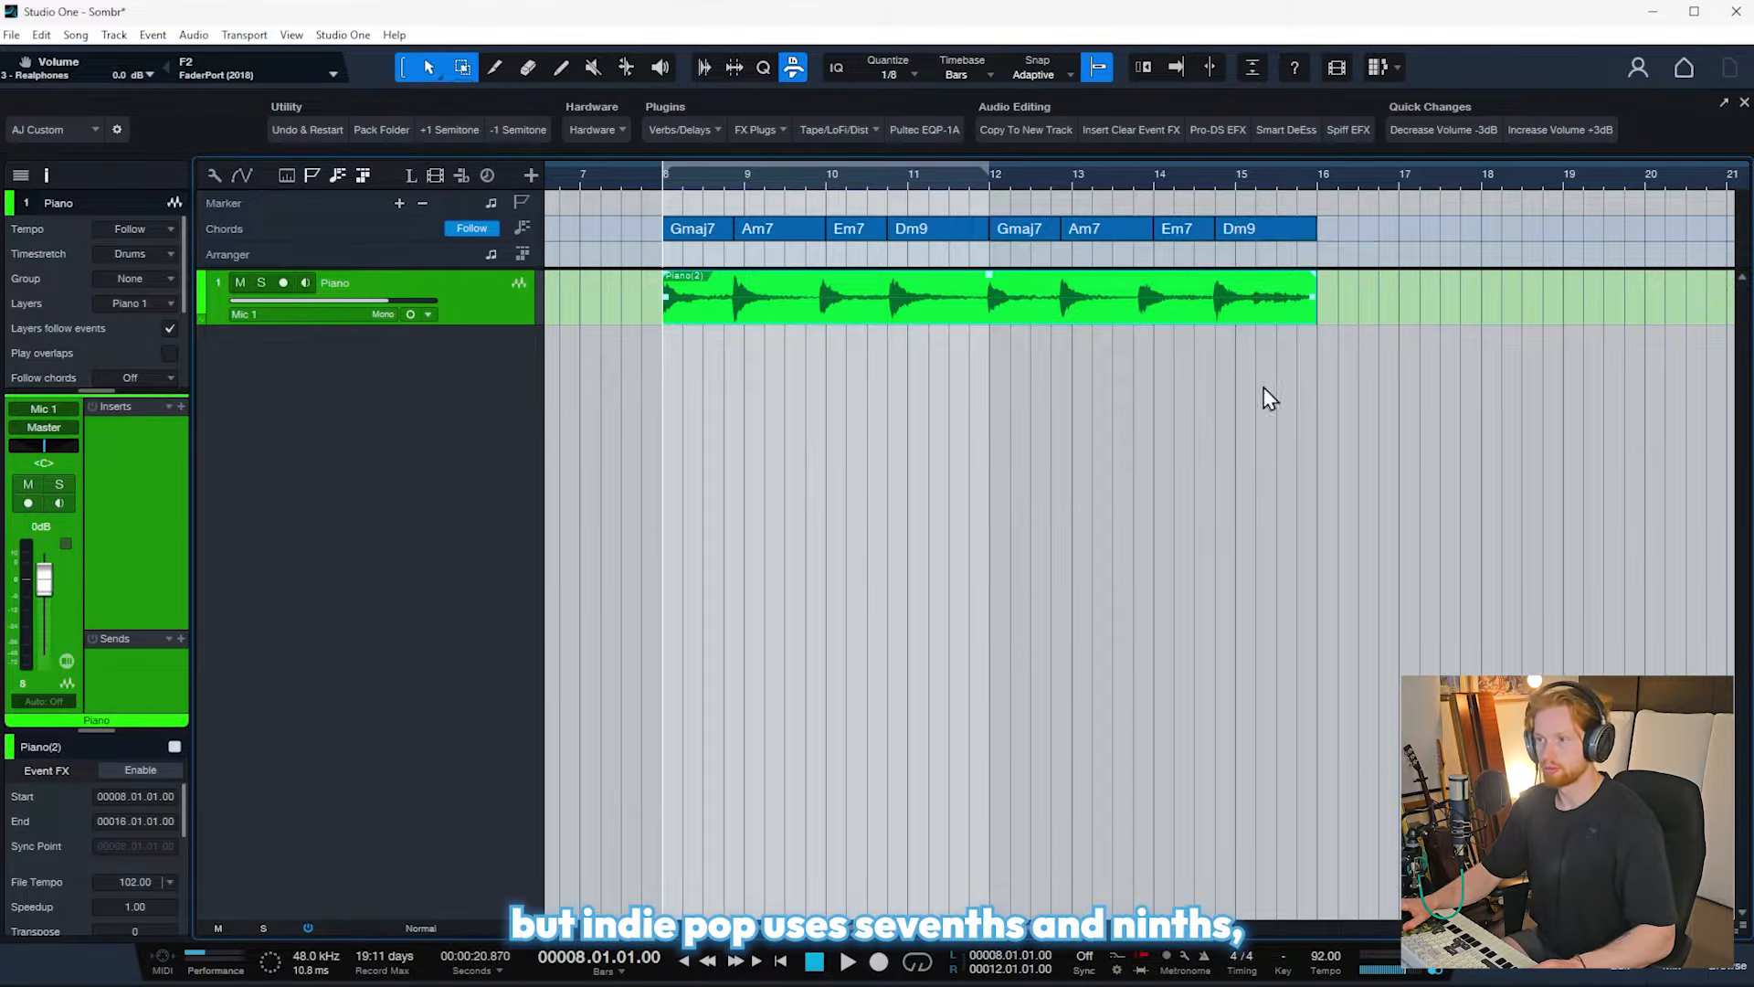
pyautogui.scroll(3, 735, 365)
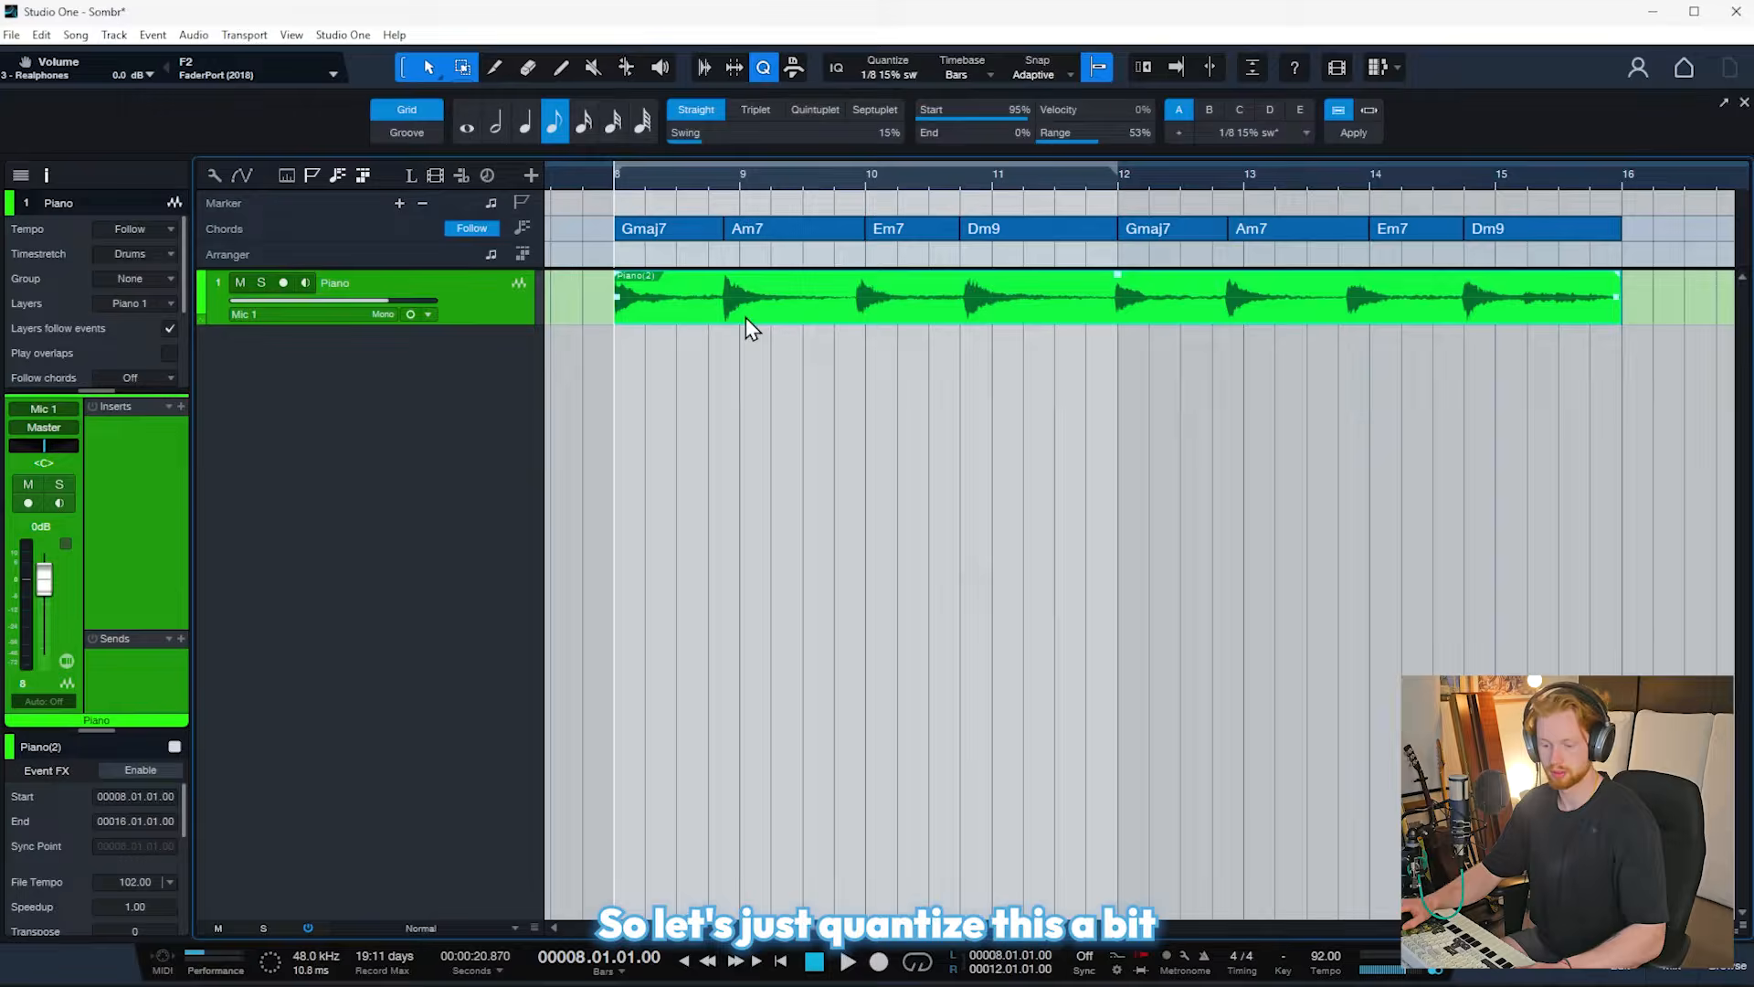
pyautogui.click(744, 316)
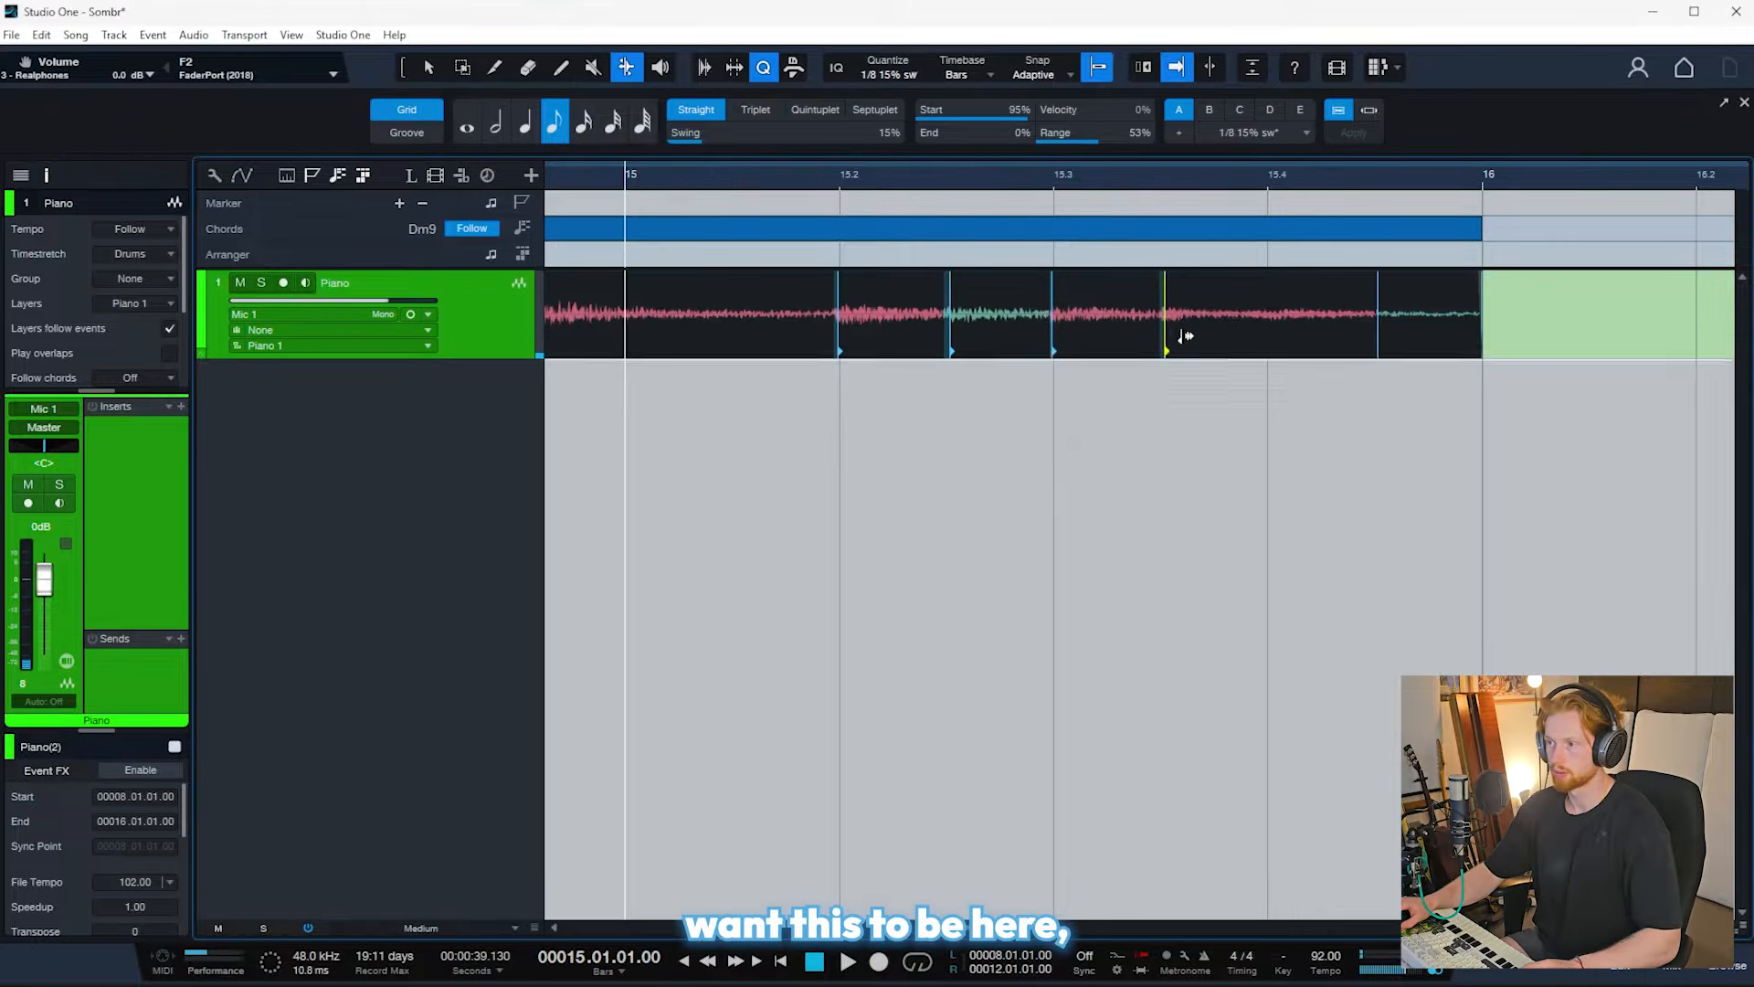
# Step: Move the late bend marker in bar 15 of the piano recording to beat 15.4 and listen to the timing
pyautogui.moveTo(1181, 336); pyautogui.dragTo(1265, 336)
pyautogui.press('space')
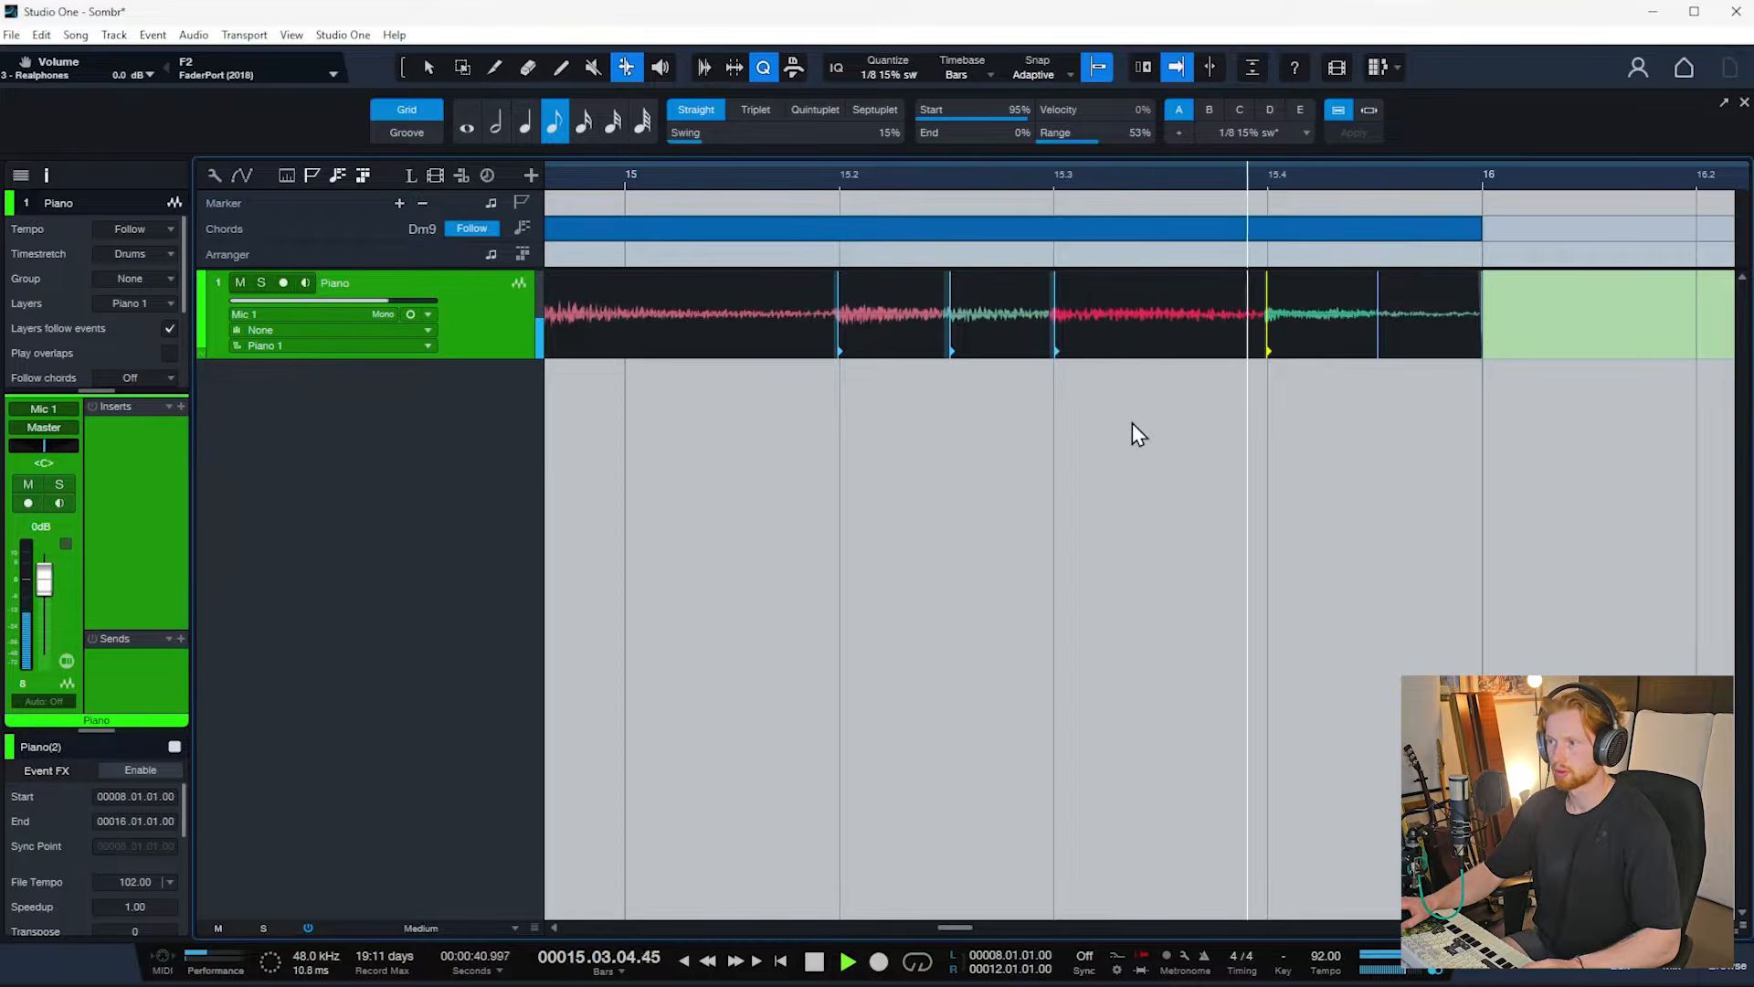
pyautogui.press('space')
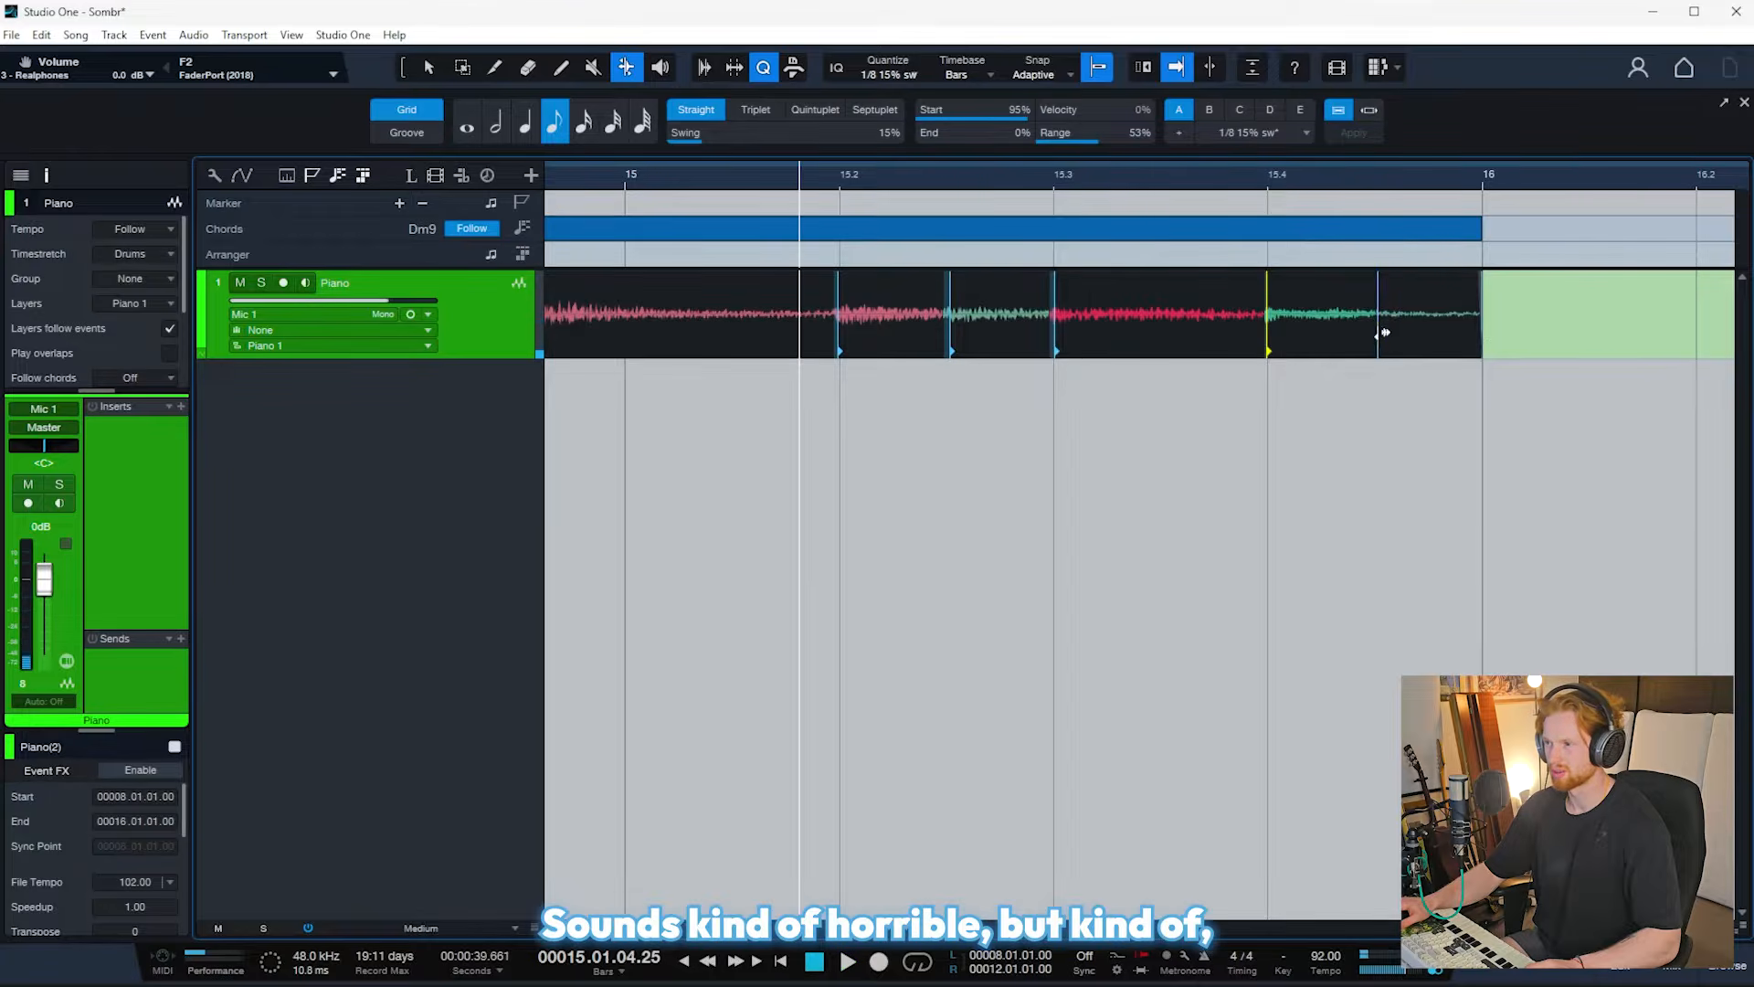
# Step: Insert Pro-Q 4 on the Piano track and shape it with a low cut and a 12 dB/oct high cut at about 2477 Hz
pyautogui.scroll(-3, 1305, 379)
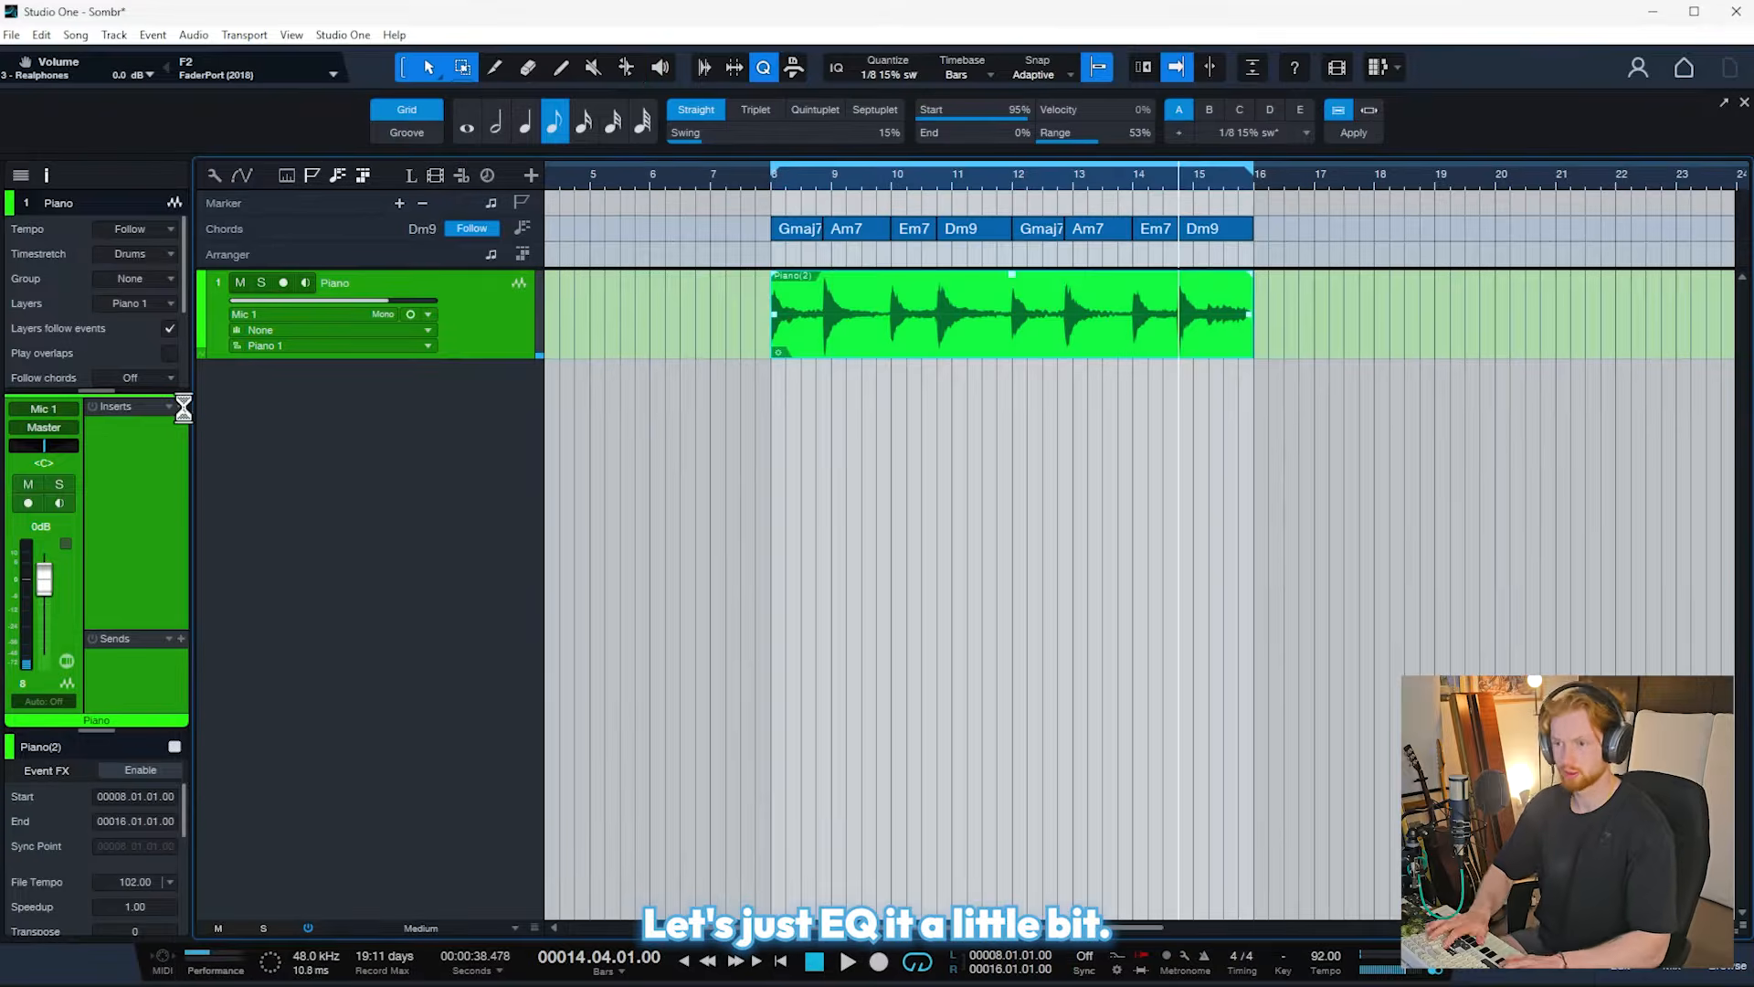
pyautogui.press('Return')
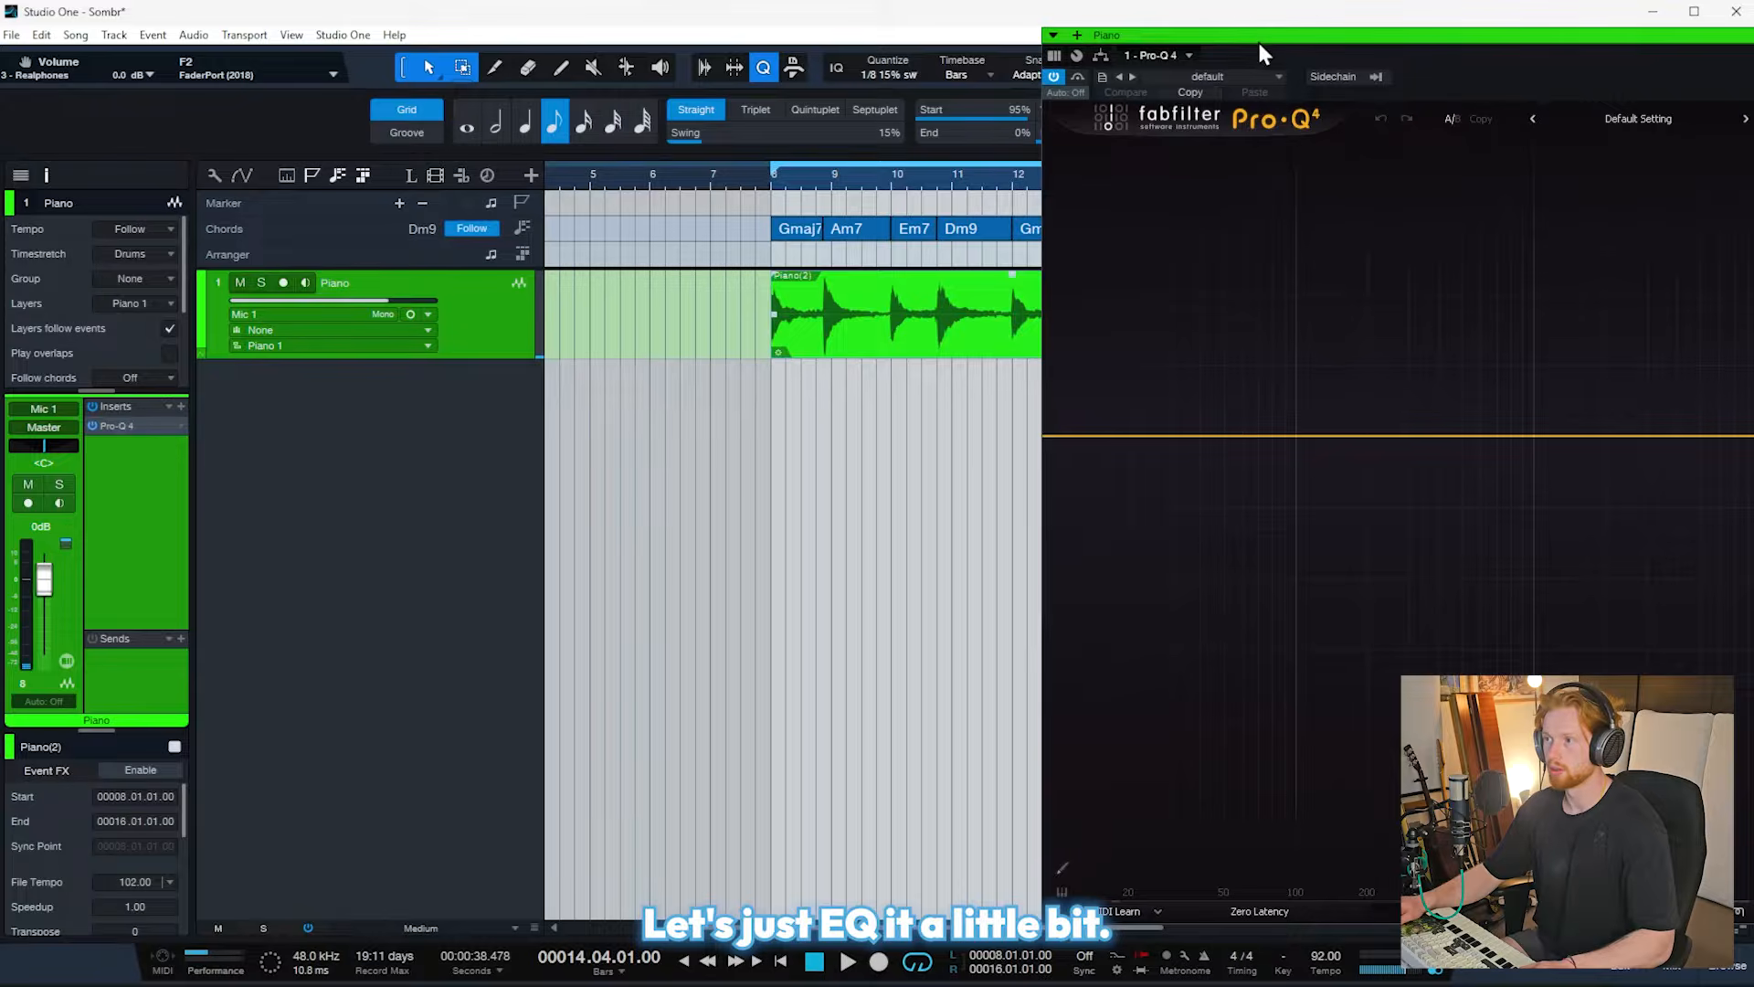
pyautogui.moveTo(1257, 40); pyautogui.dragTo(893, 42)
pyautogui.moveTo(1311, 447); pyautogui.dragTo(1262, 446)
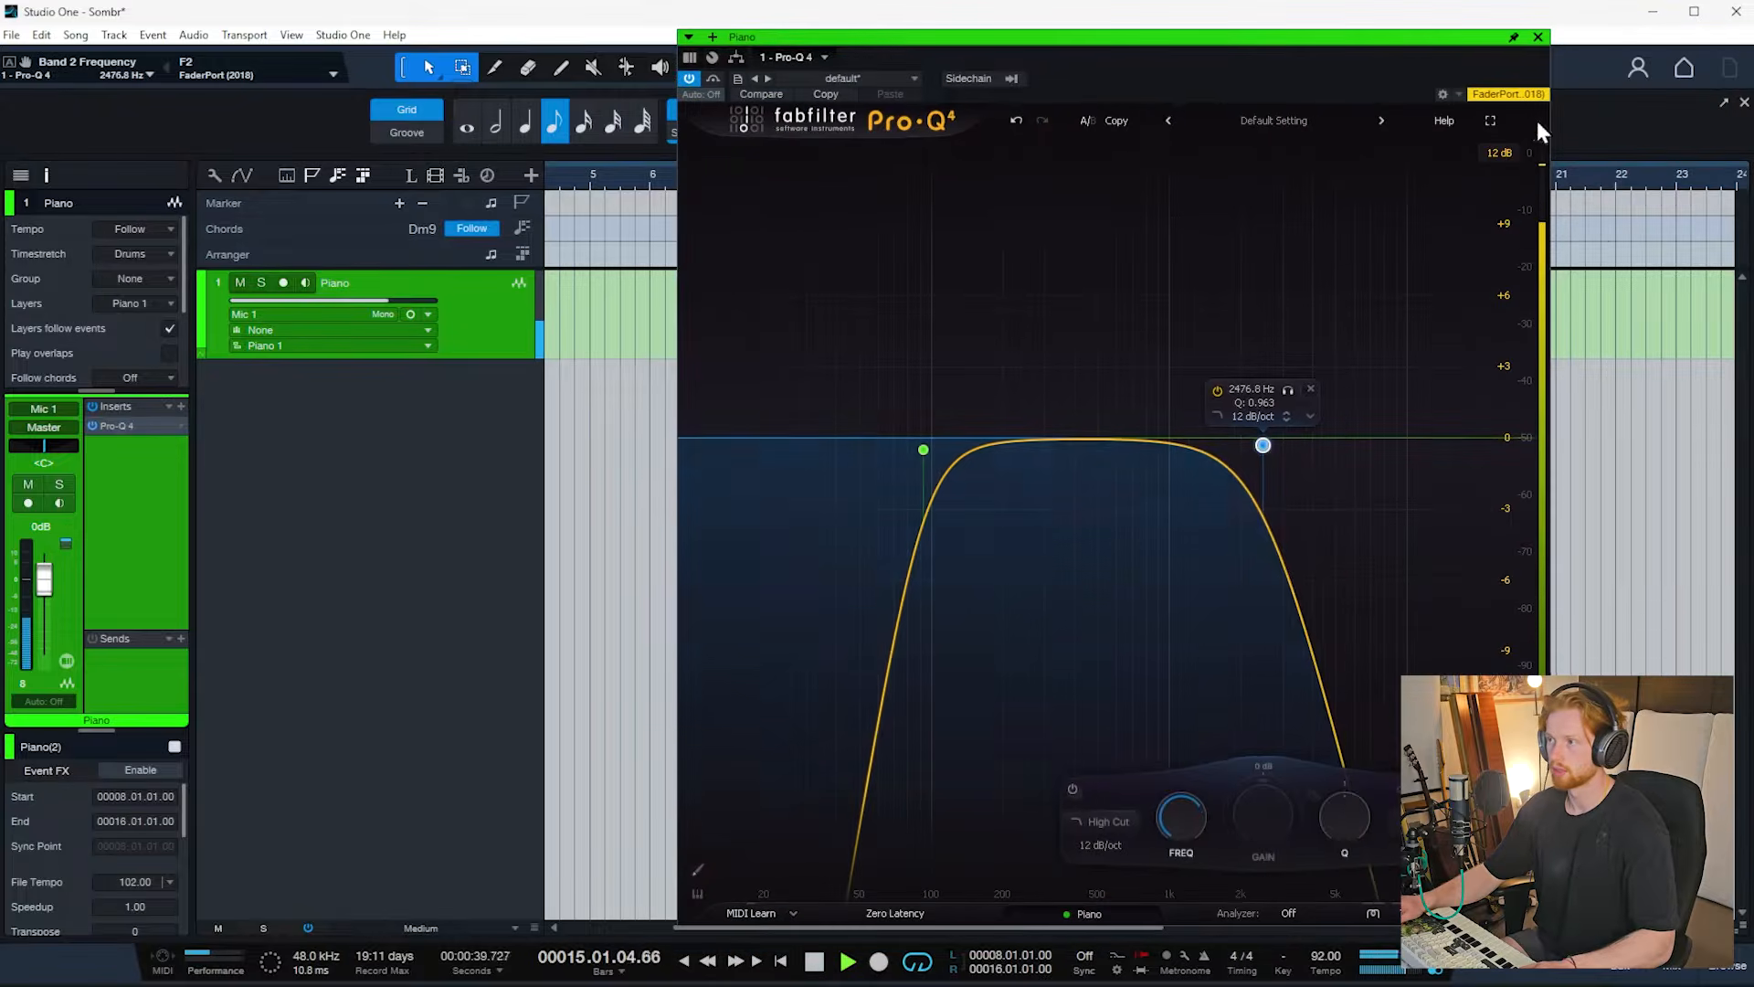
pyautogui.click(1538, 37)
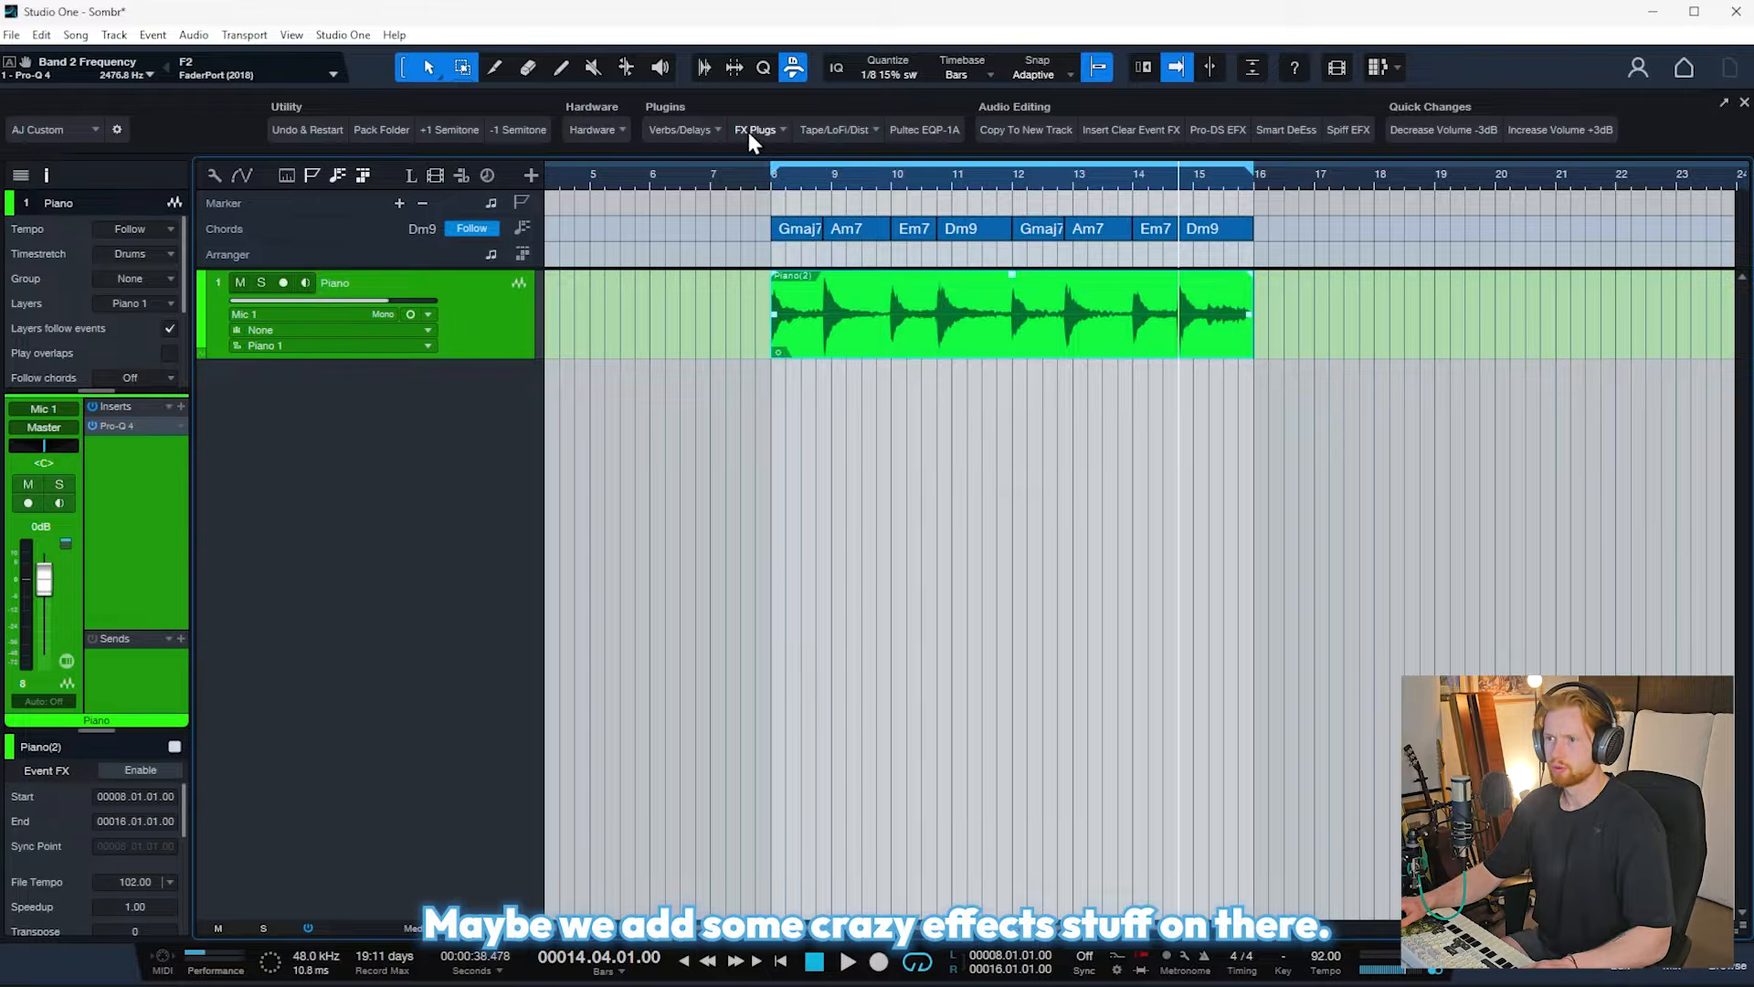
# Step: Try out the Movement effect on the Piano track and remove it from the inserts
pyautogui.click(711, 133)
pyautogui.click(861, 131)
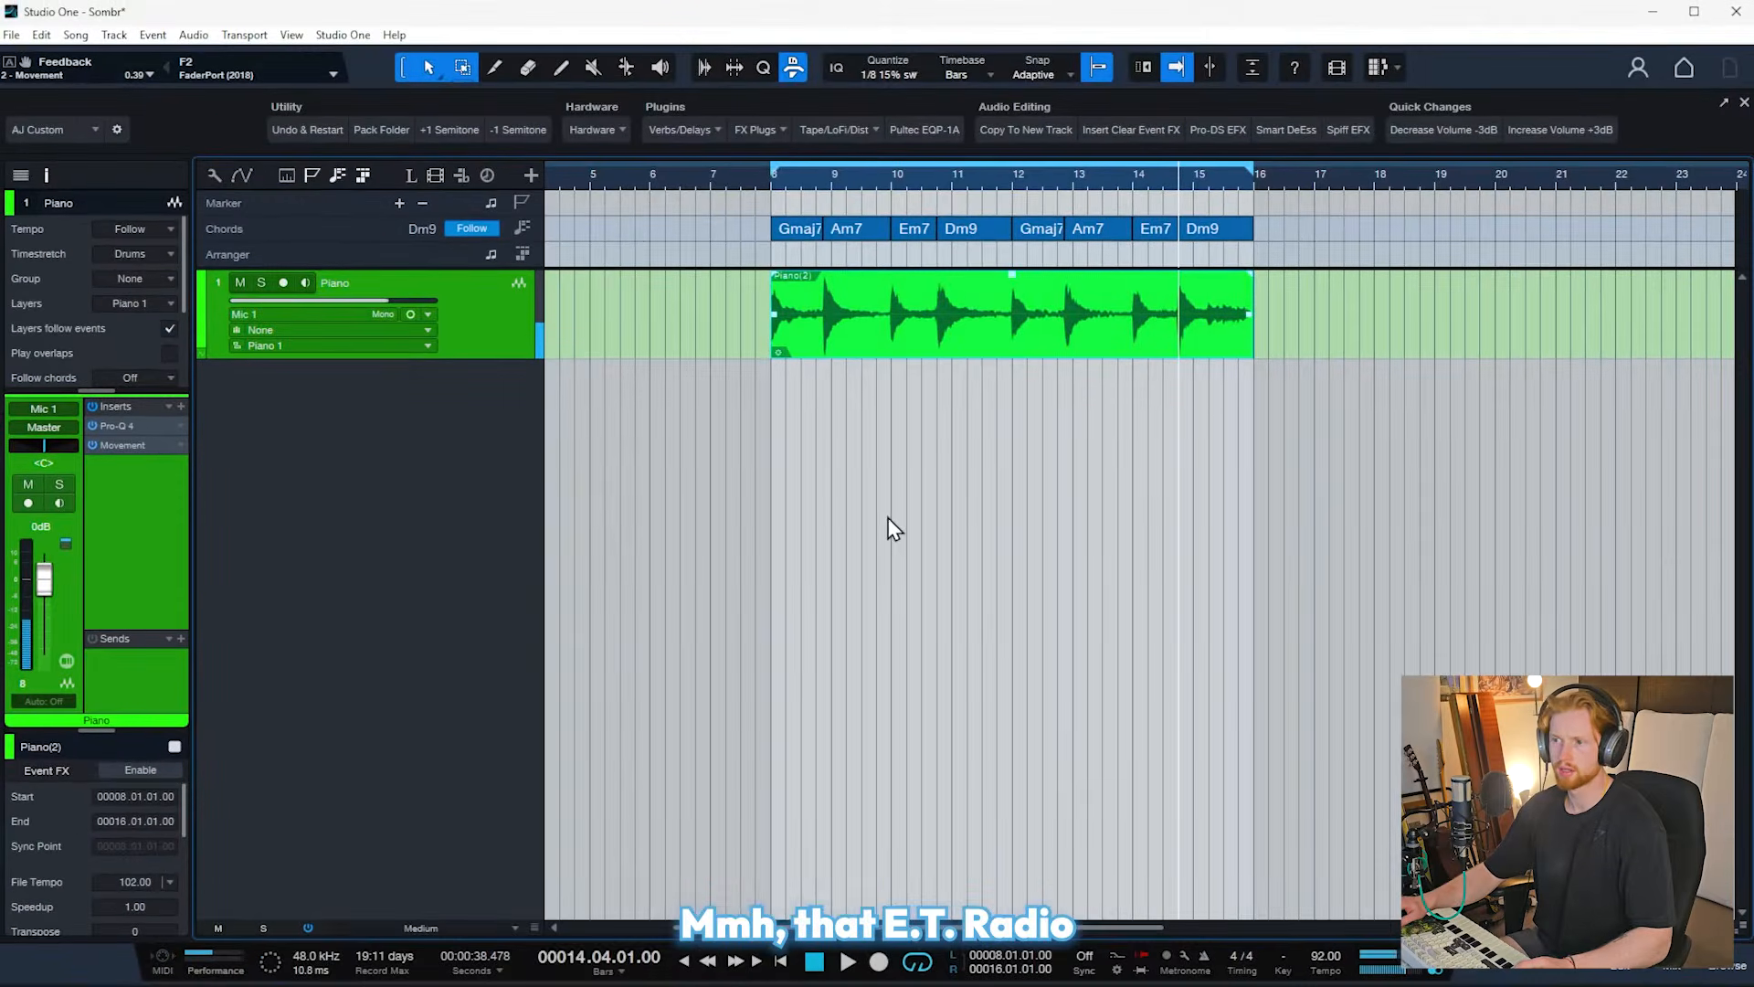
pyautogui.moveTo(142, 449); pyautogui.dragTo(351, 465)
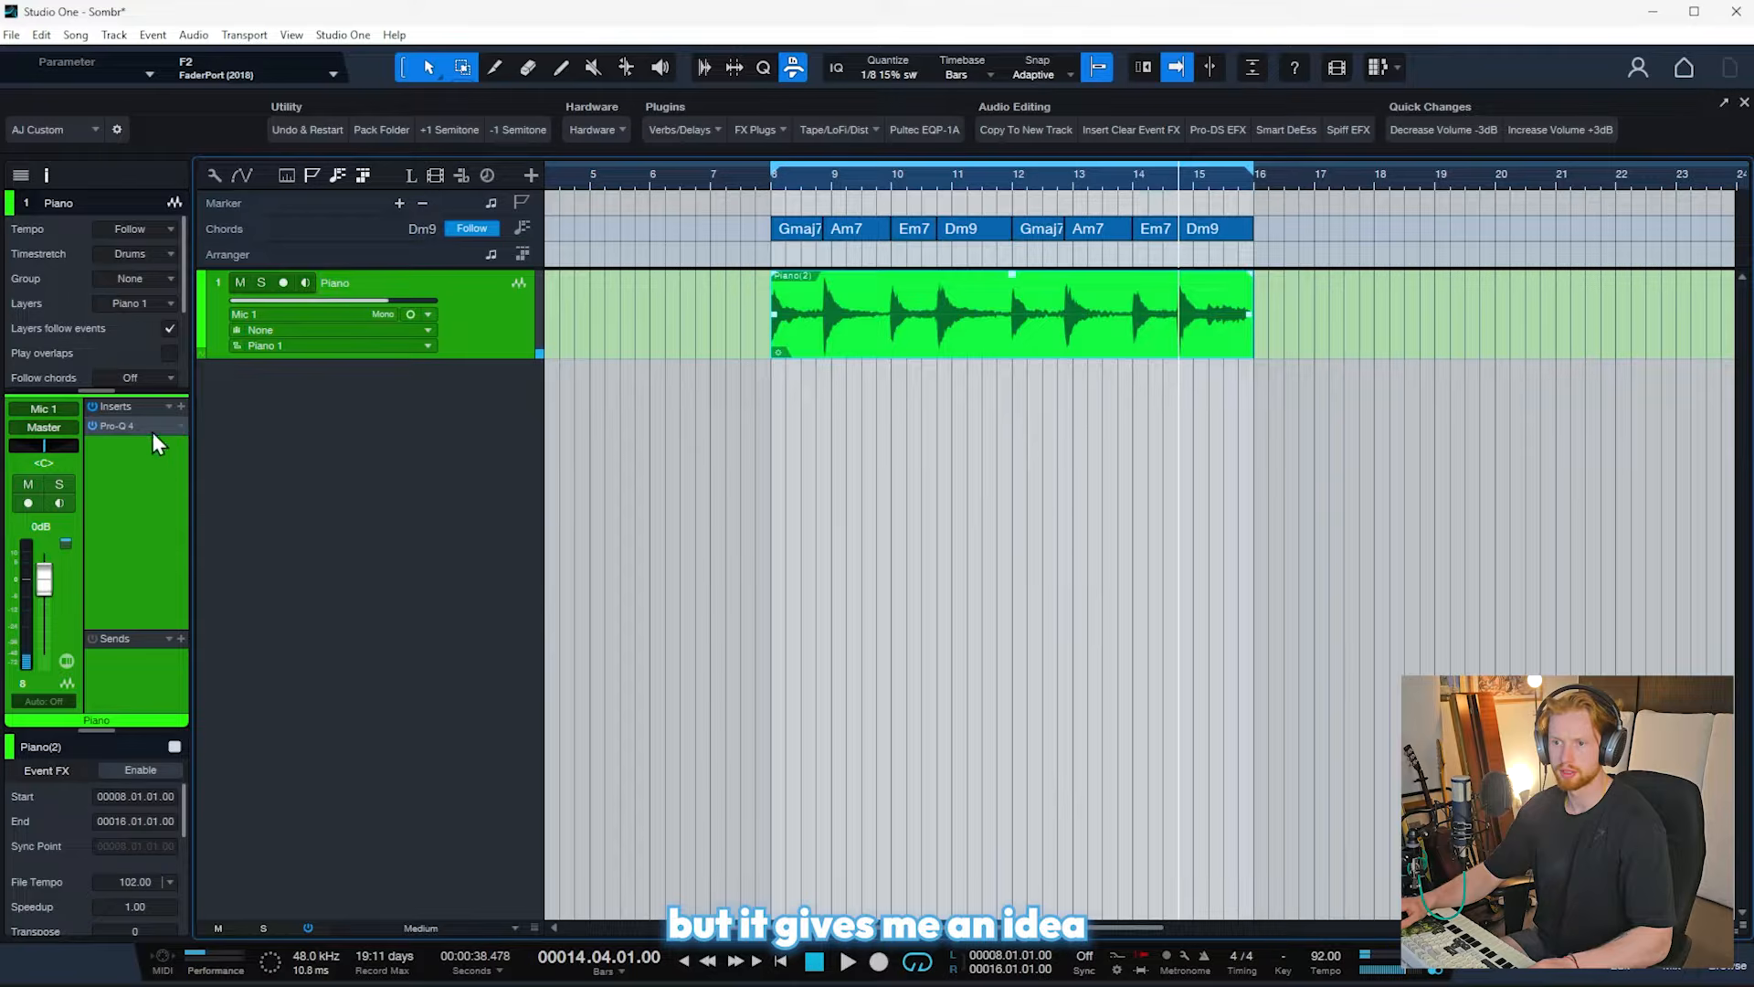
# Step: Insert Decapitator after Pro-Q 4 on the Piano track with its mix at 27.5%
pyautogui.click(181, 406)
pyautogui.write('d')
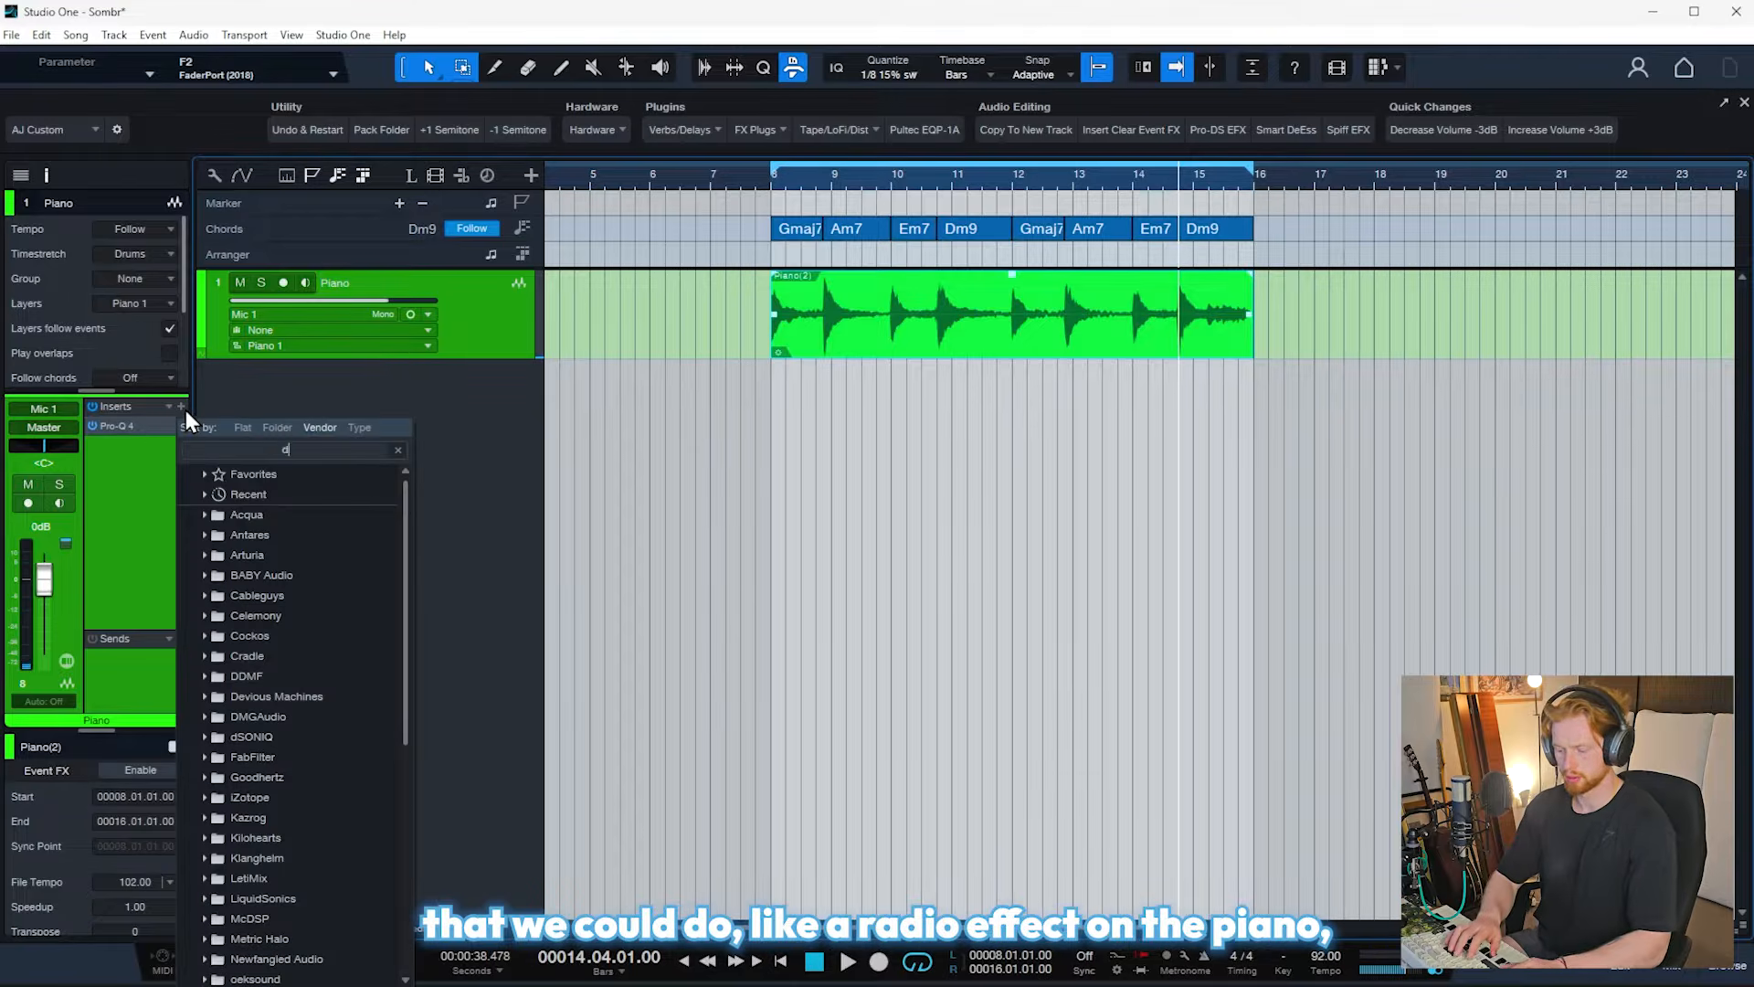
pyautogui.write('ecap')
pyautogui.press('Return')
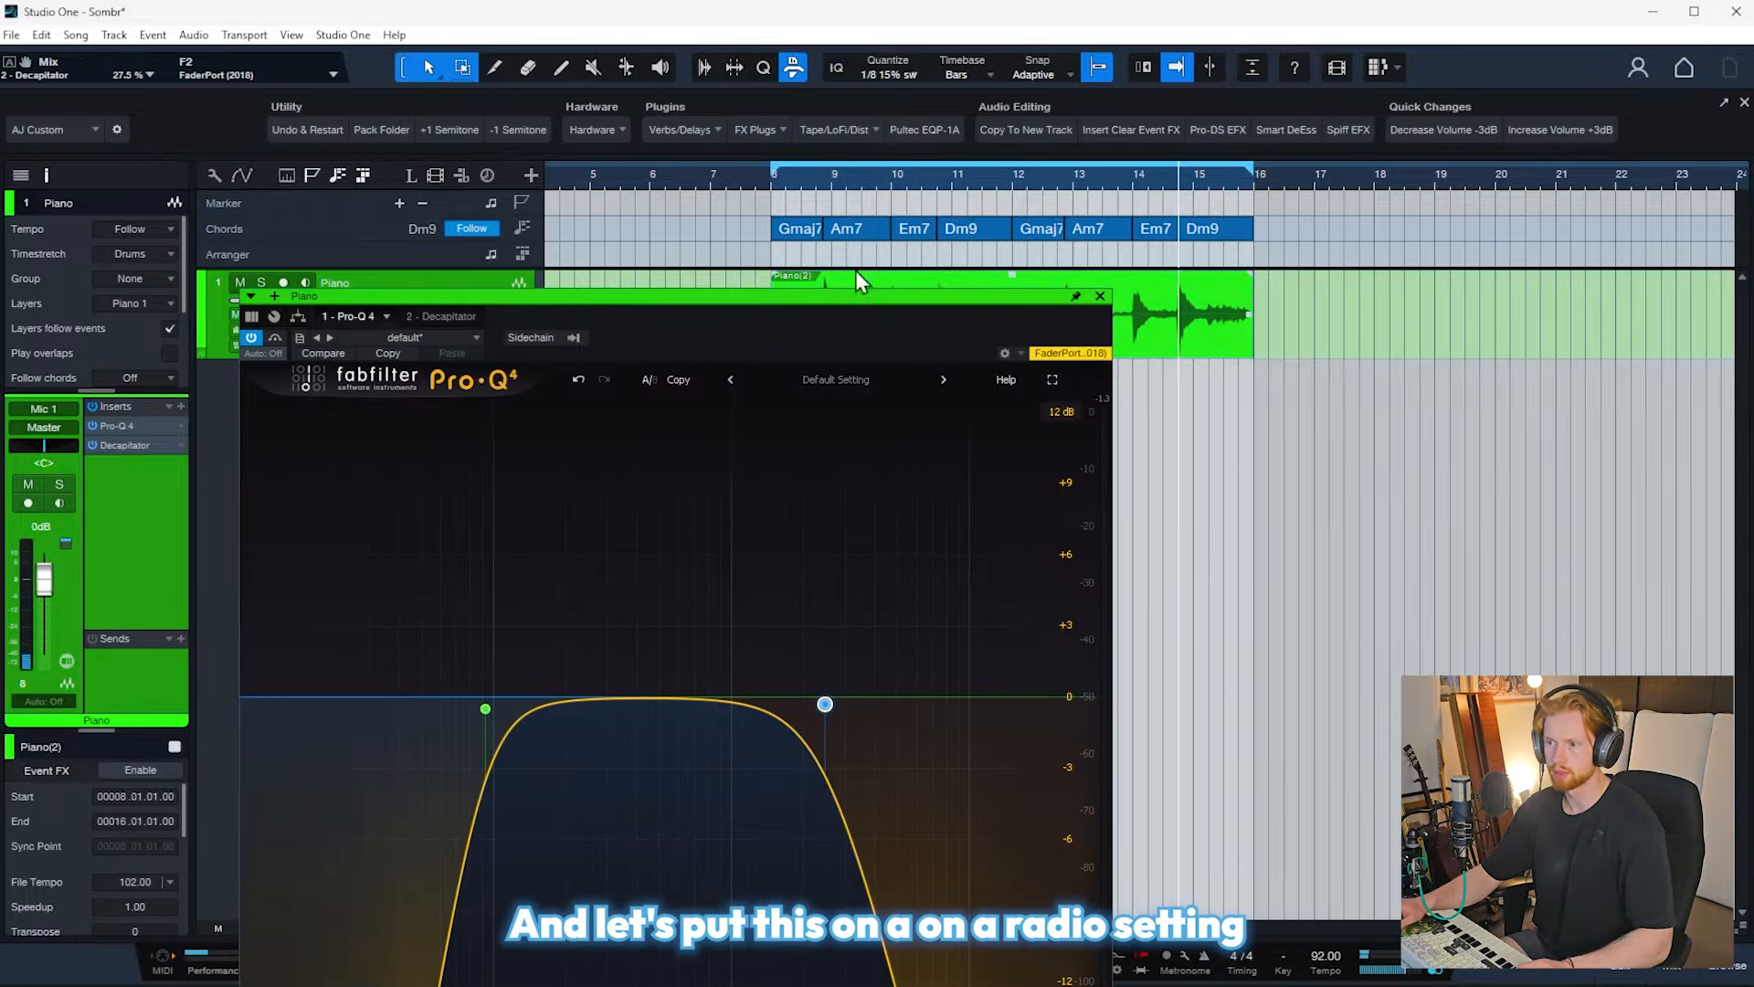
# Step: Choose a radio-style EQ setting for the piano from the Pro-Q 4 presets
pyautogui.click(822, 379)
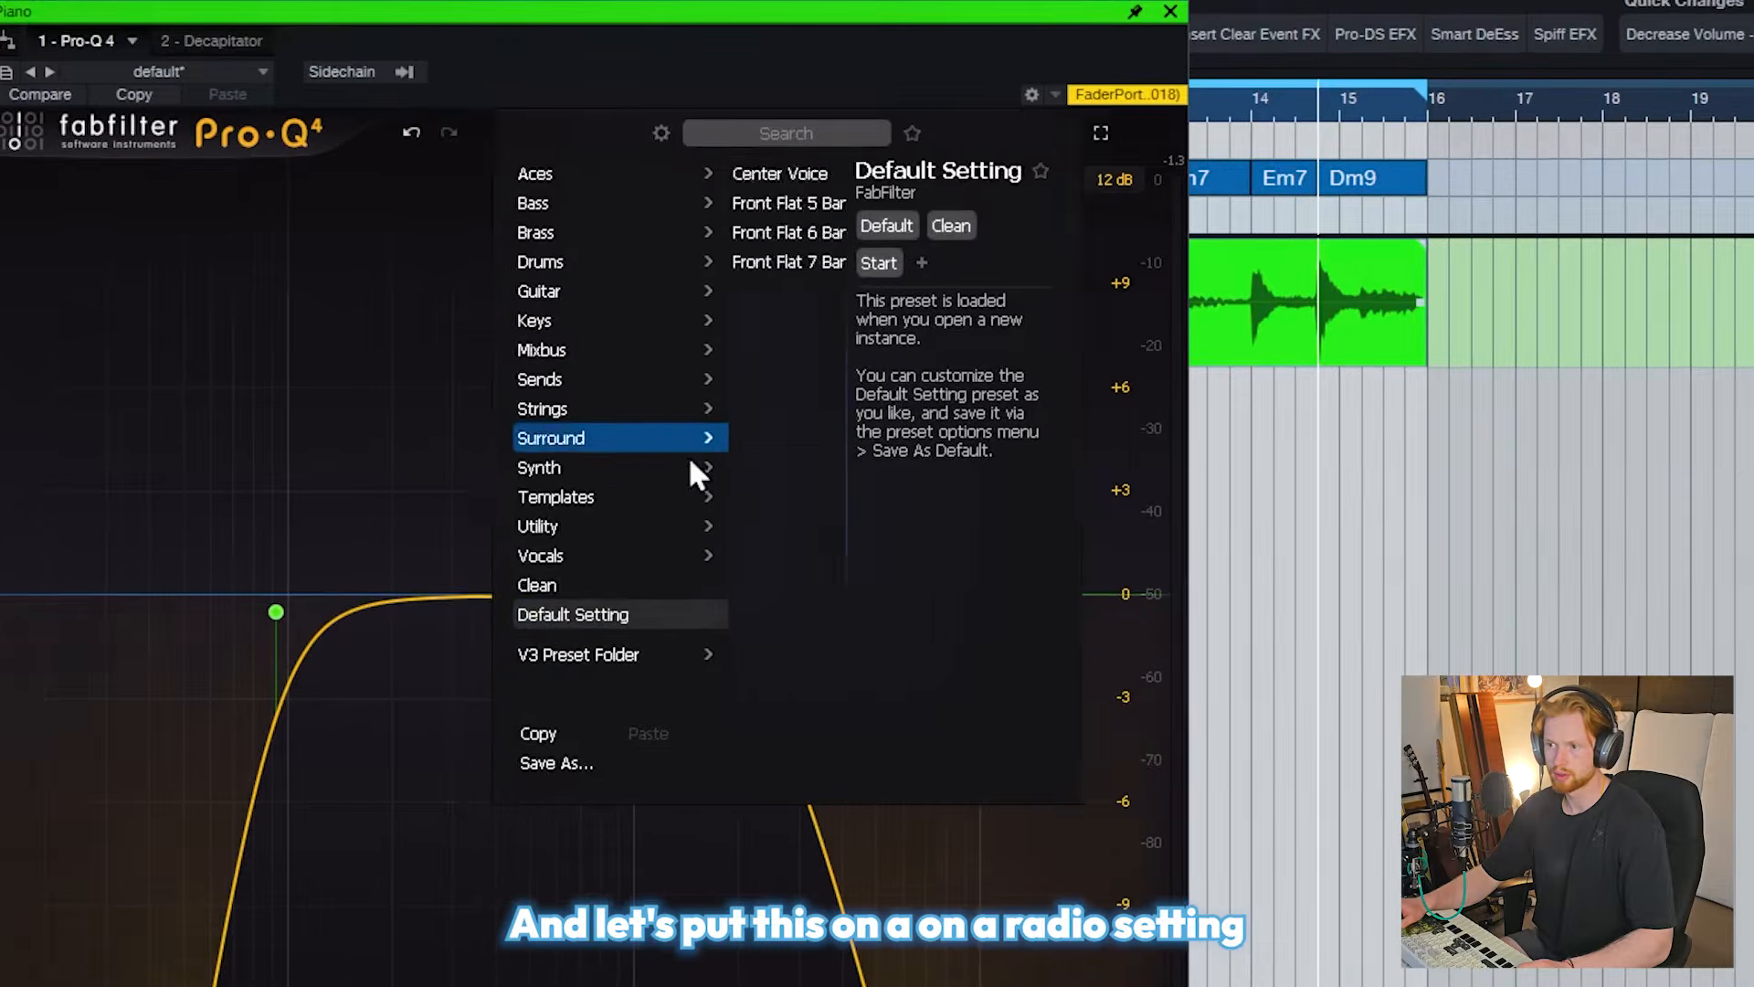
pyautogui.moveTo(732, 683)
pyautogui.click(822, 487)
pyautogui.click(723, 94)
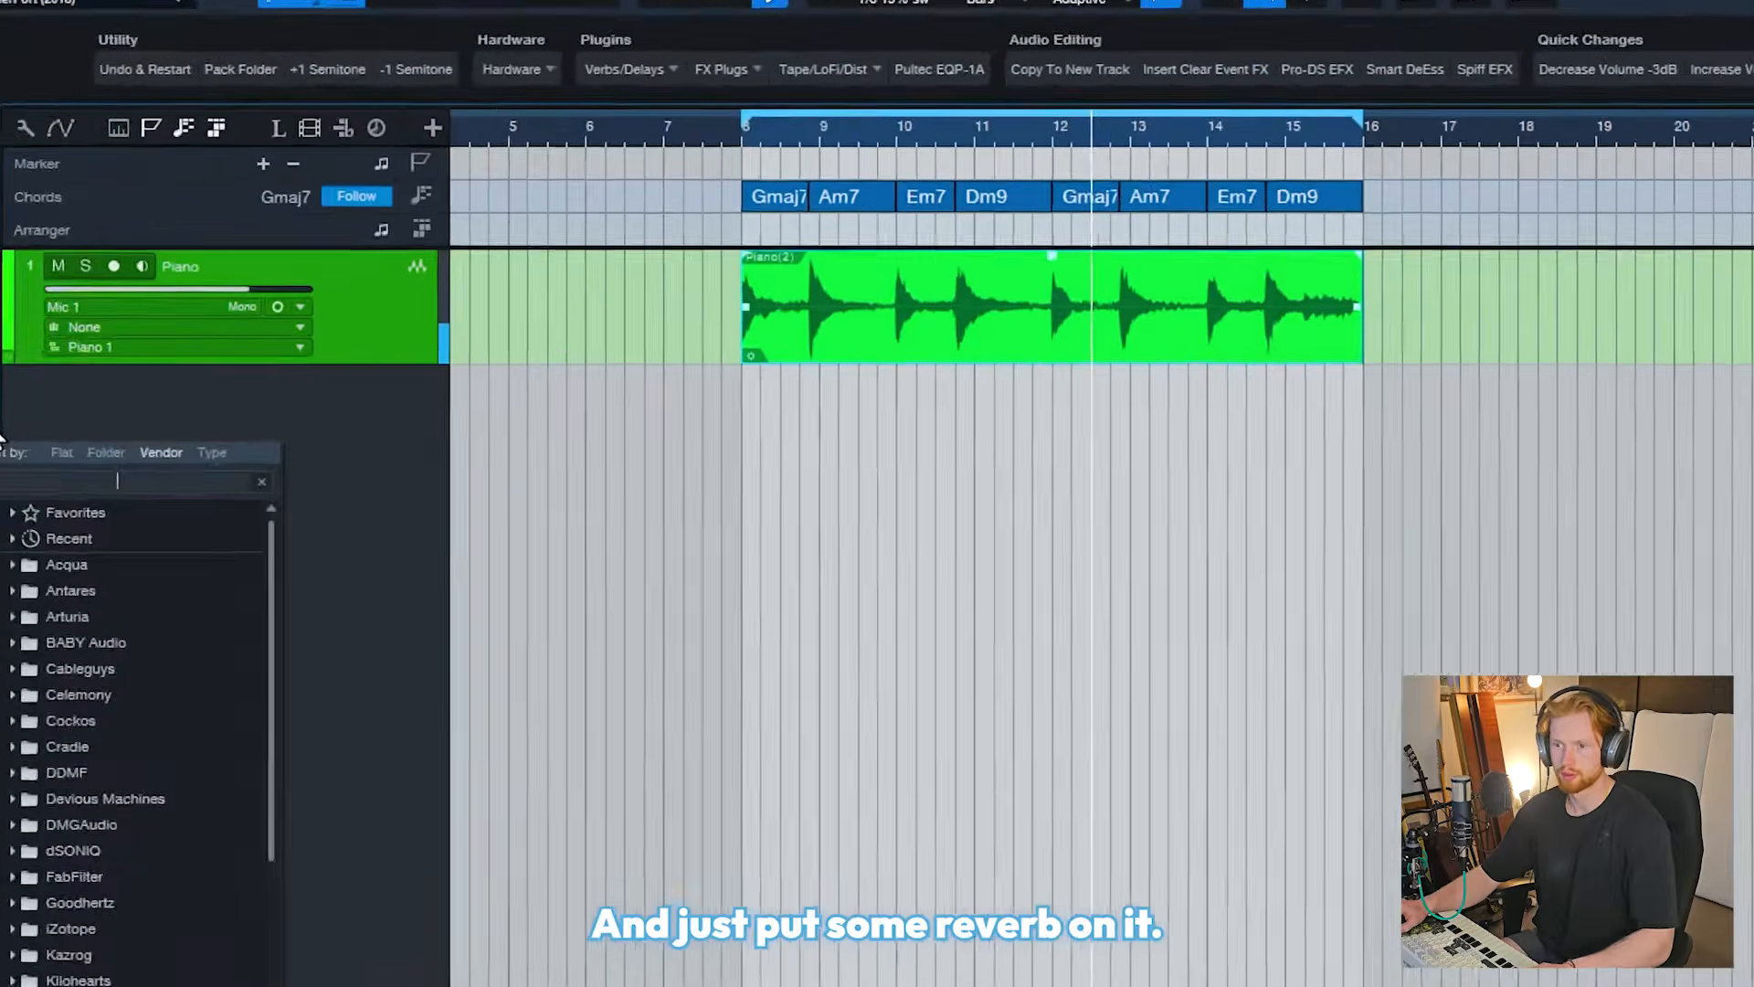
# Step: Insert the Seventh Heaven Professional reverb on the Piano track and load 13 Hillside from the Spaces 1 bank
pyautogui.write('seve')
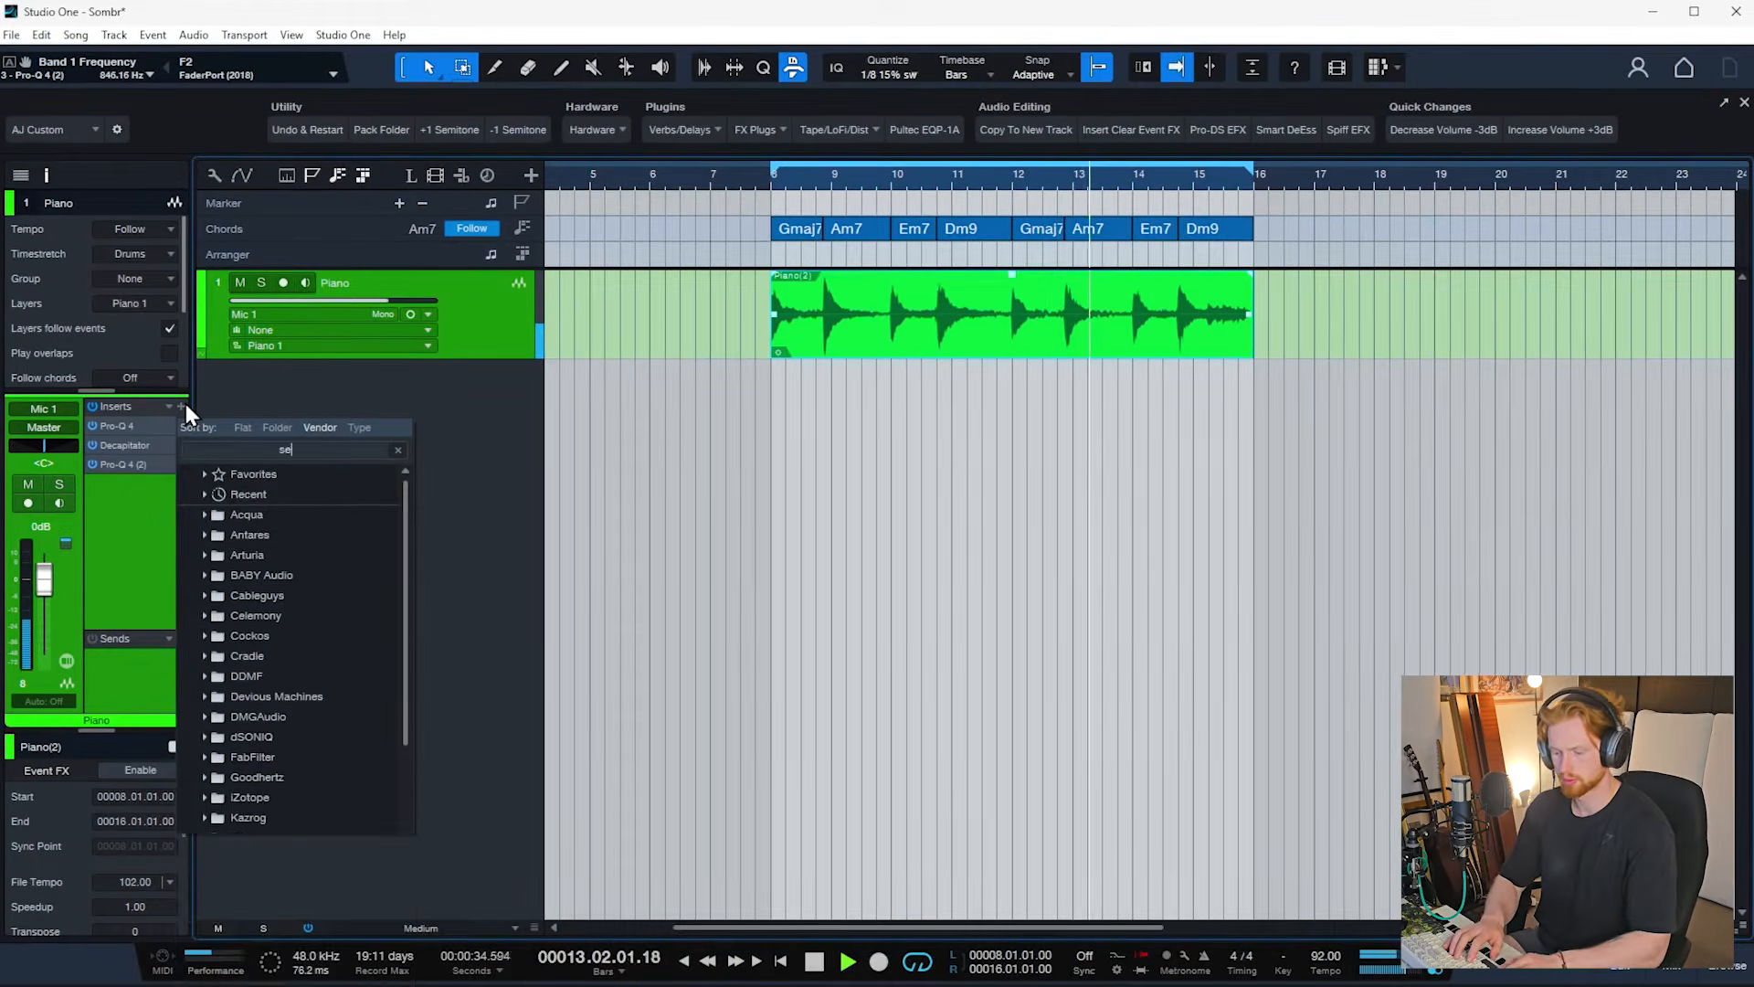
pyautogui.press('Return')
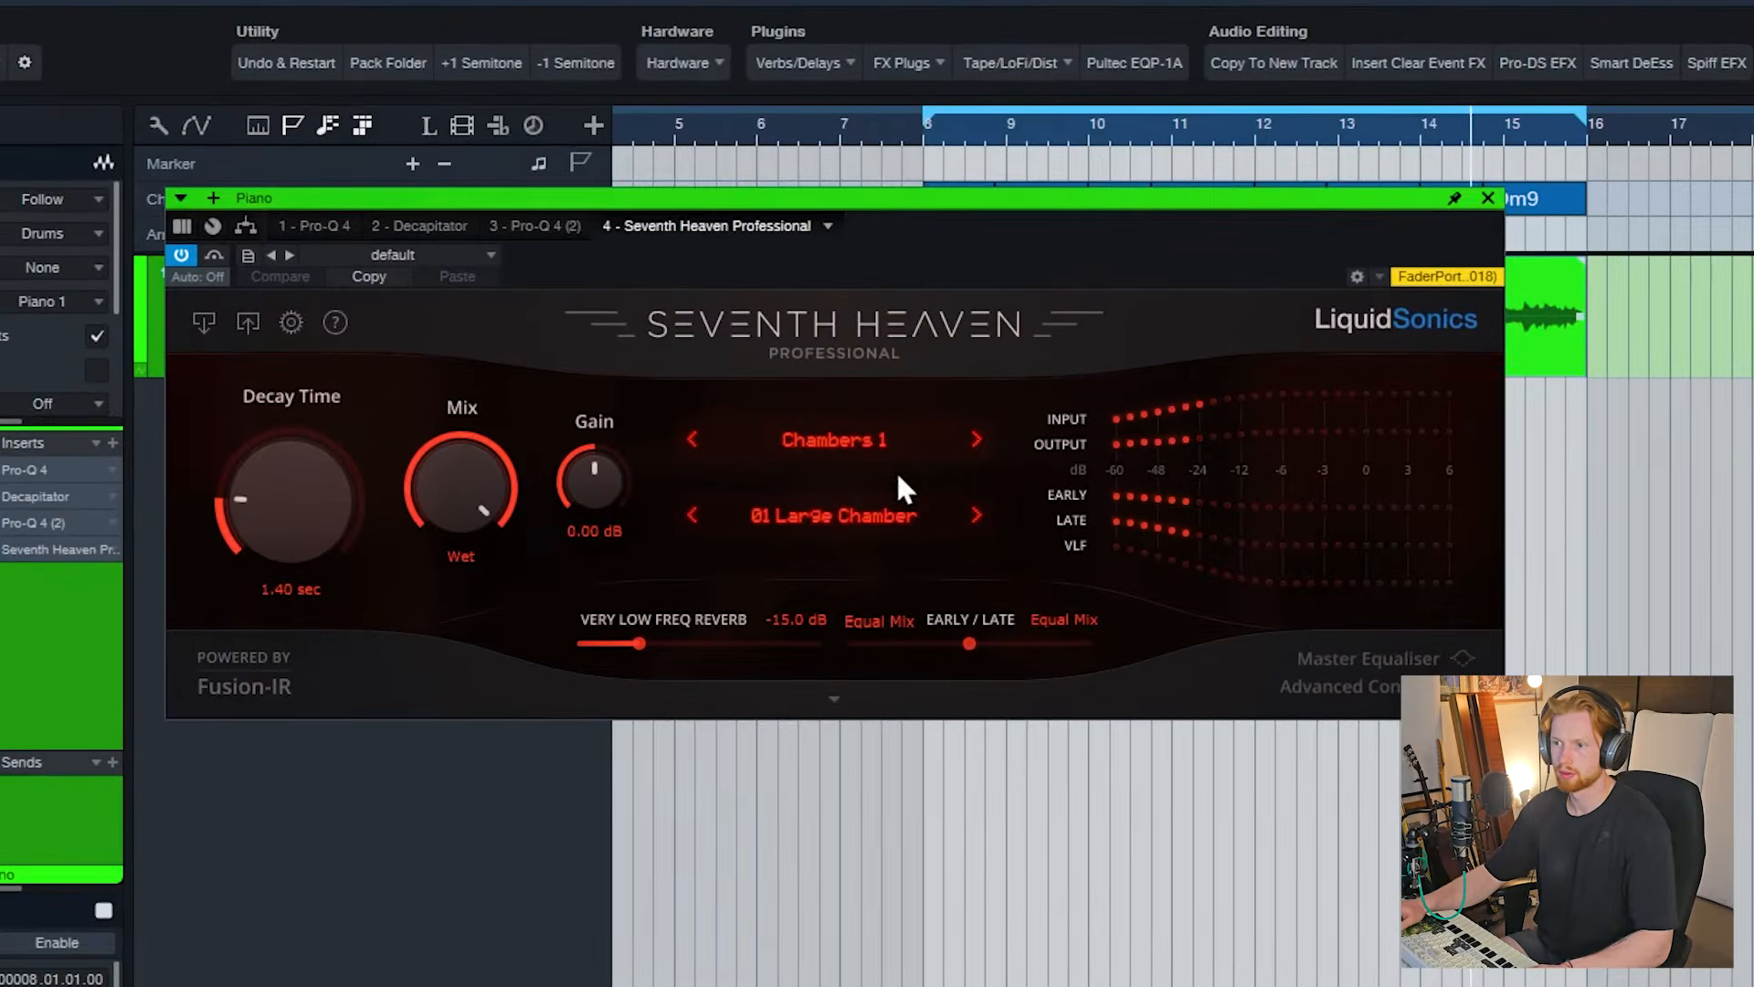
pyautogui.click(879, 443)
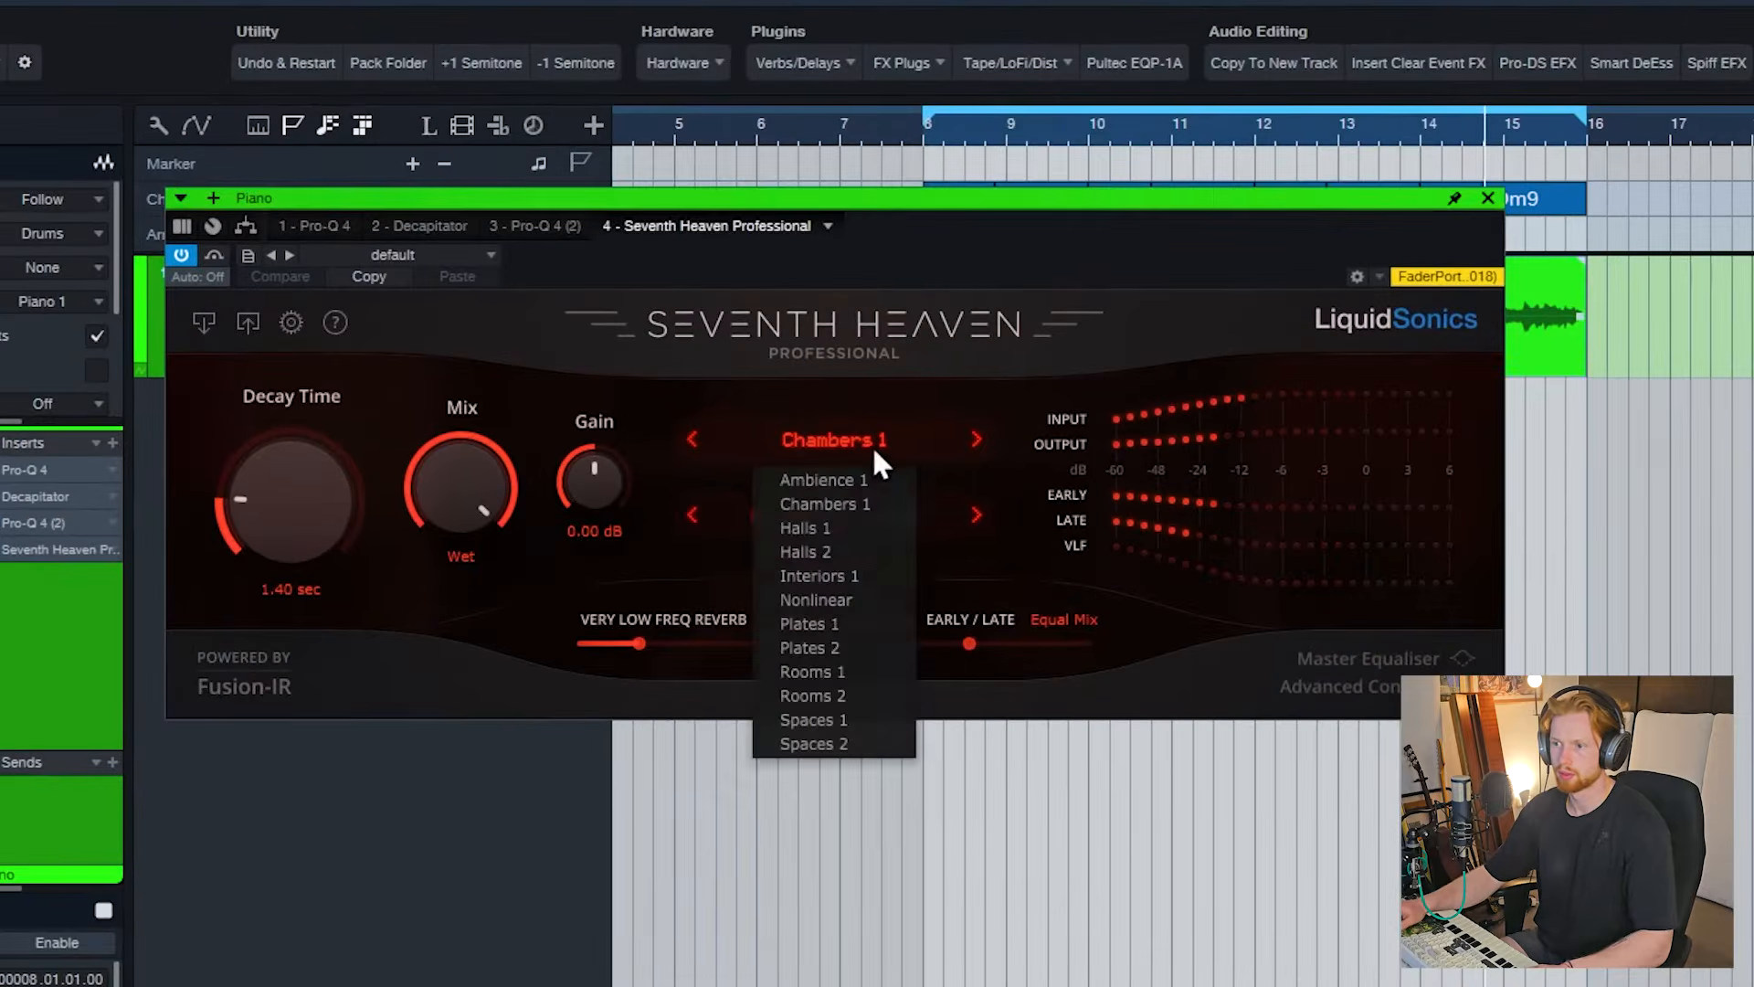
pyautogui.click(857, 717)
pyautogui.click(871, 523)
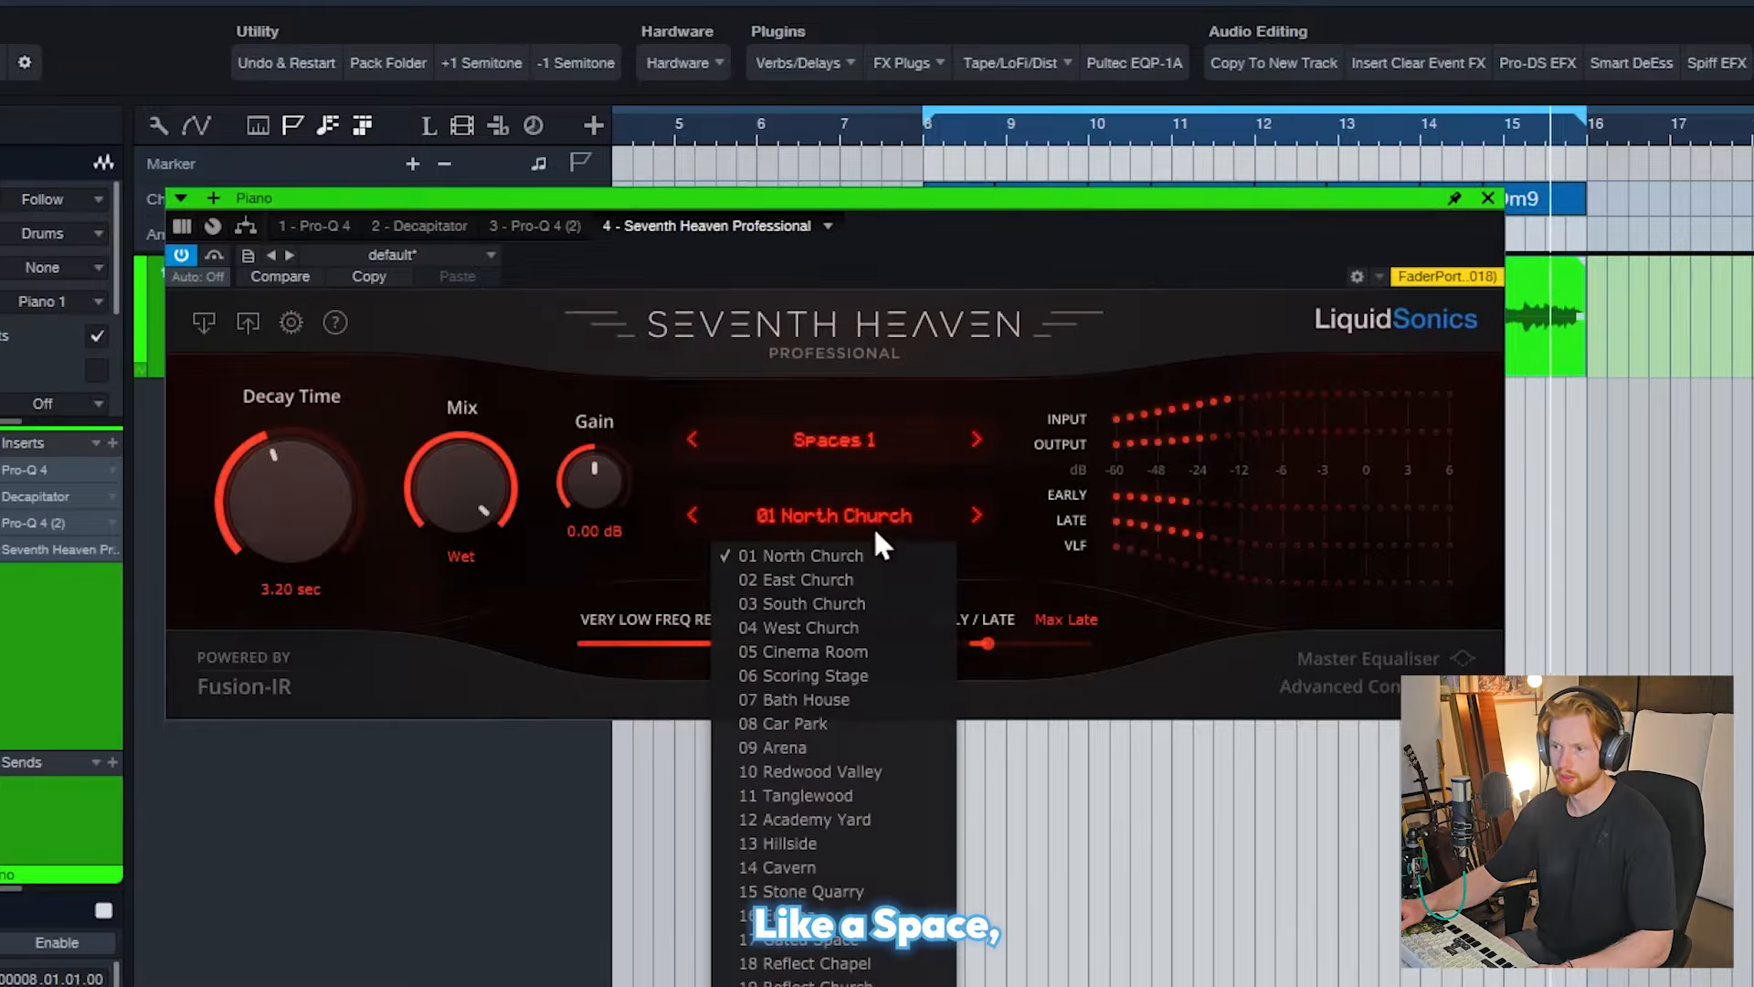
pyautogui.click(866, 842)
# Step: Set the Seventh Heaven reverb mix to 0 / -8.2 dB and close the plugin
pyautogui.moveTo(462, 489); pyautogui.dragTo(480, 531)
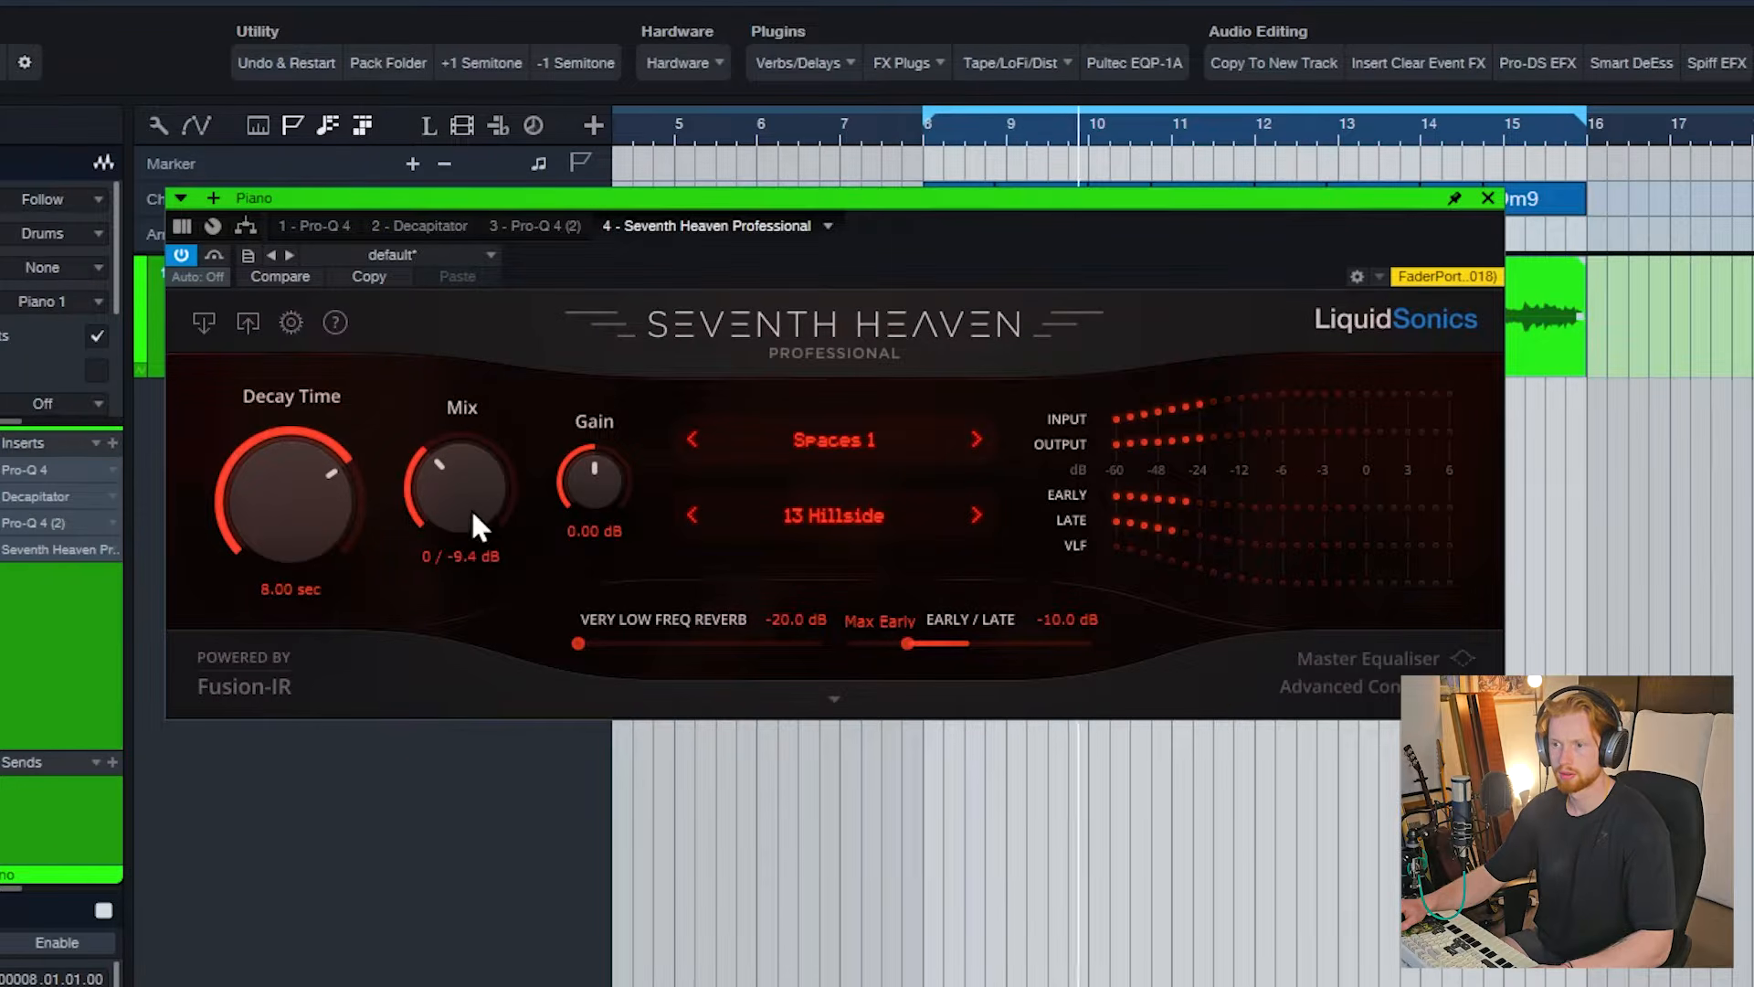
pyautogui.moveTo(470, 499); pyautogui.dragTo(469, 498)
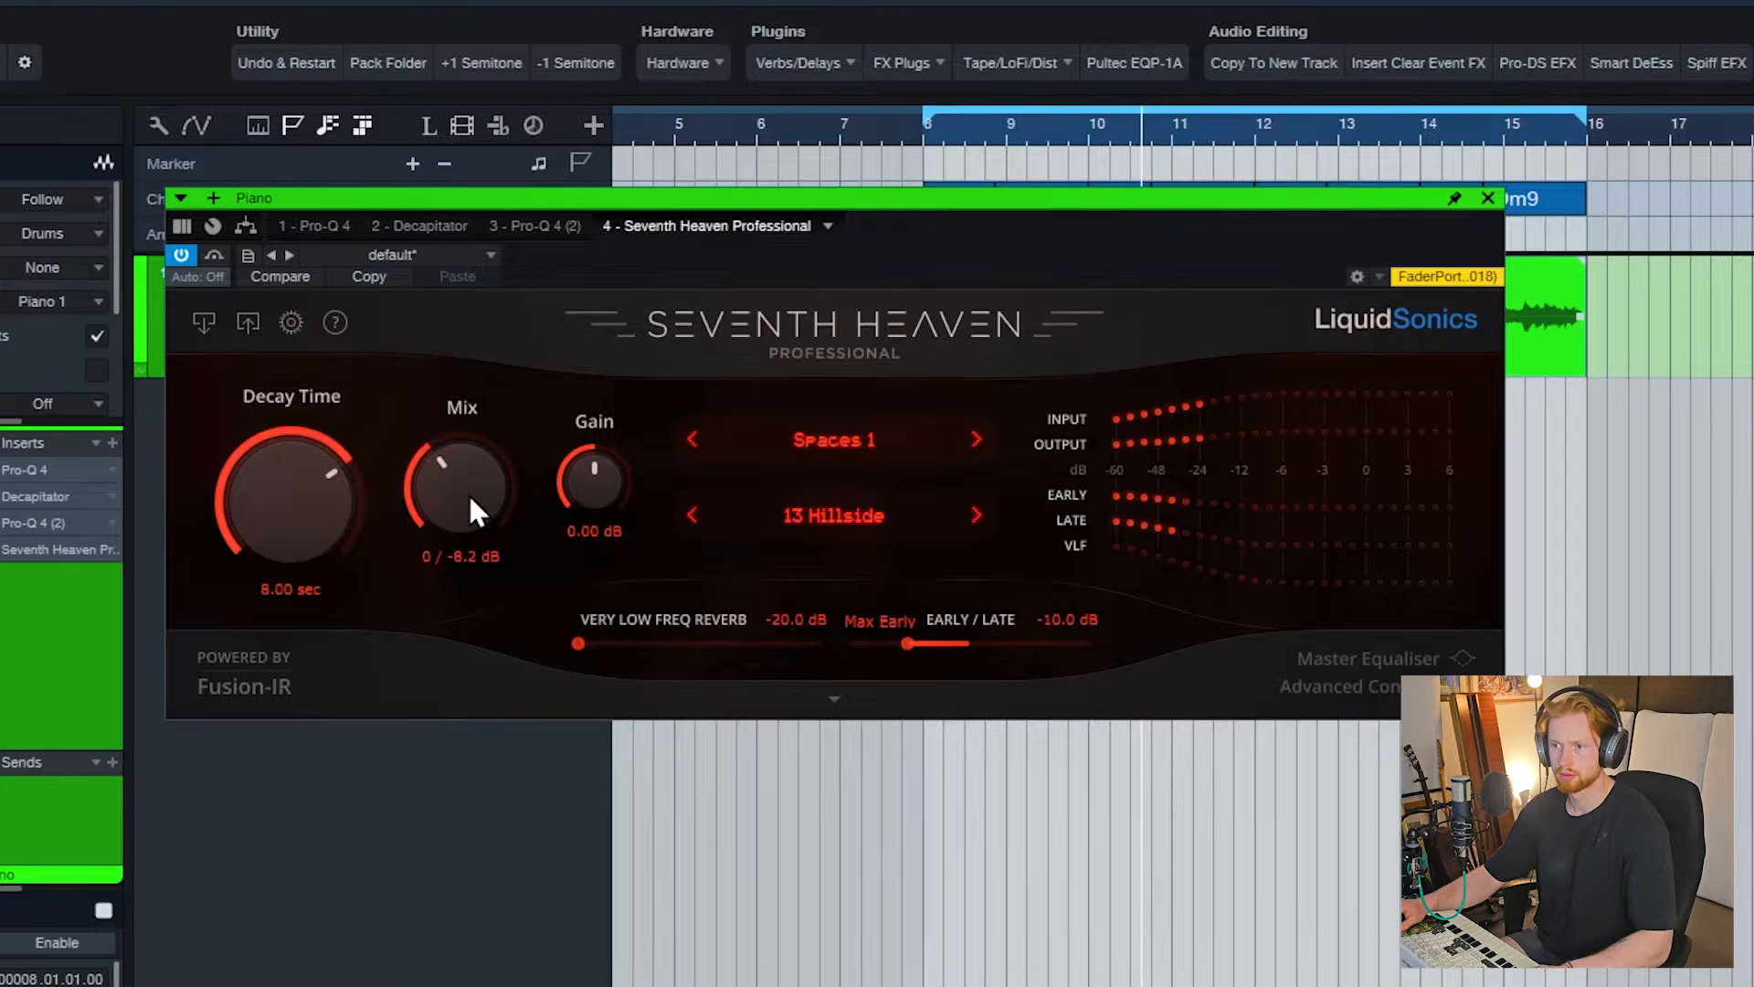
pyautogui.click(1486, 199)
# Step: Insert Spaced Out on the Piano track, turn on its ultra-wide dimension and adjust the echo intensity
pyautogui.click(112, 442)
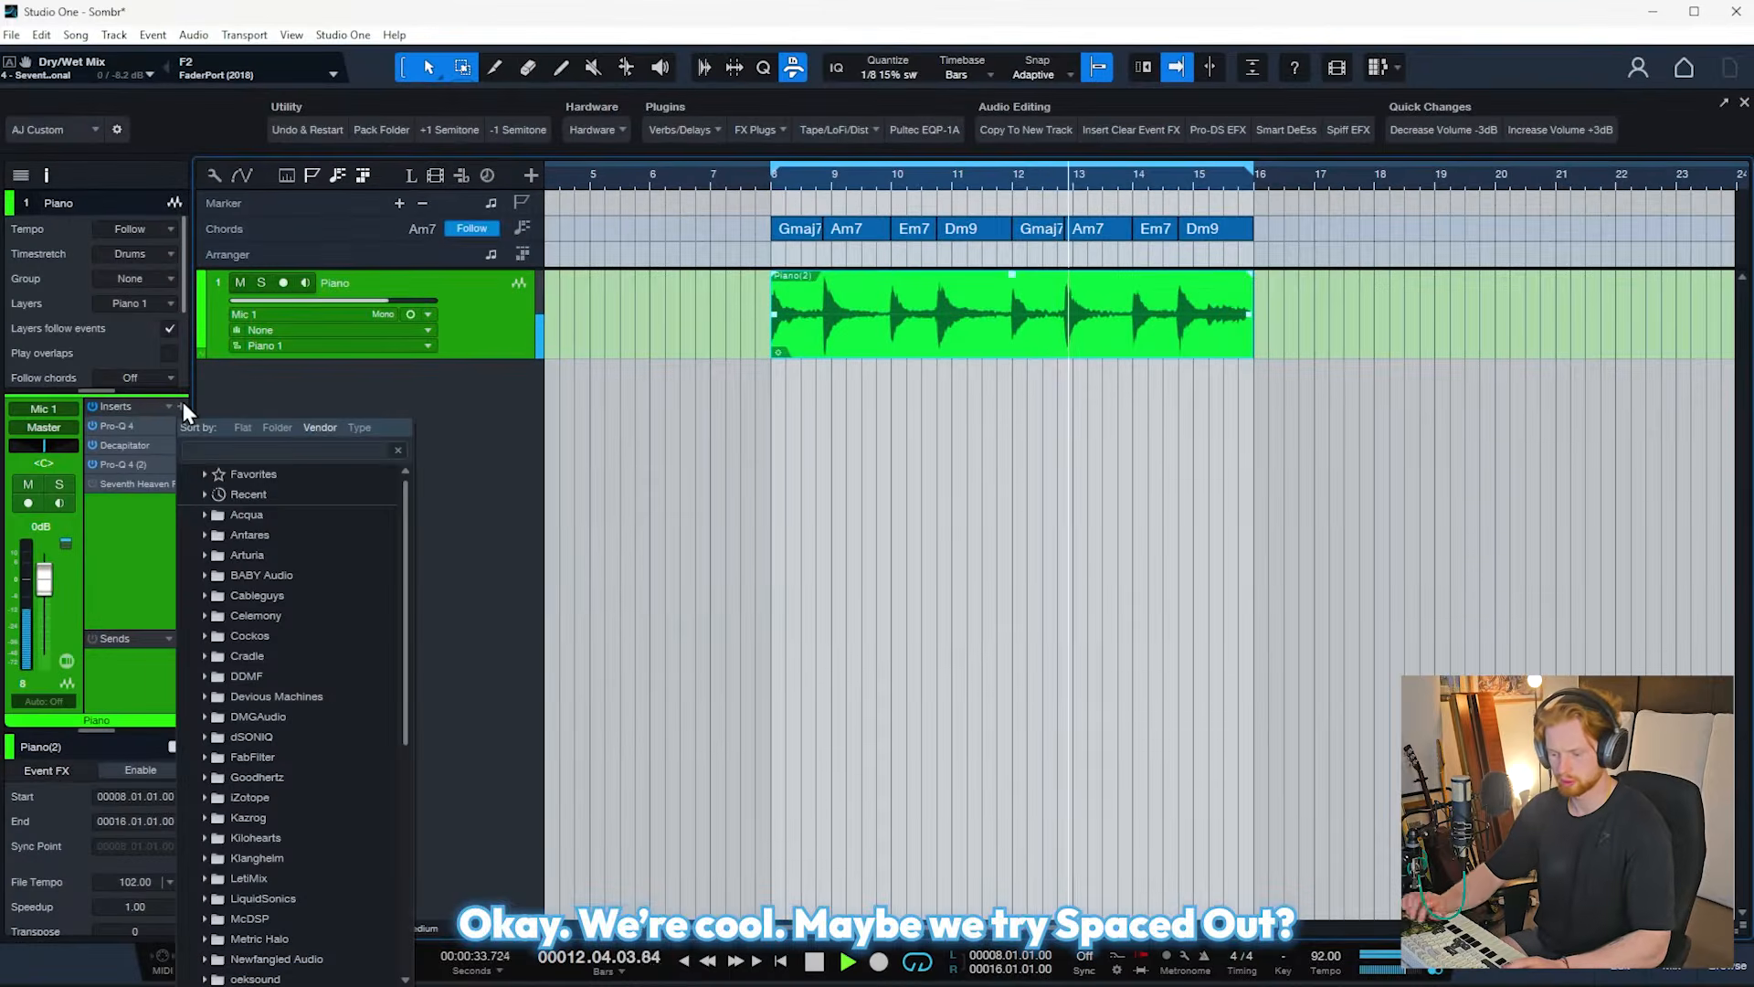
pyautogui.write('spaced')
pyautogui.press('Return')
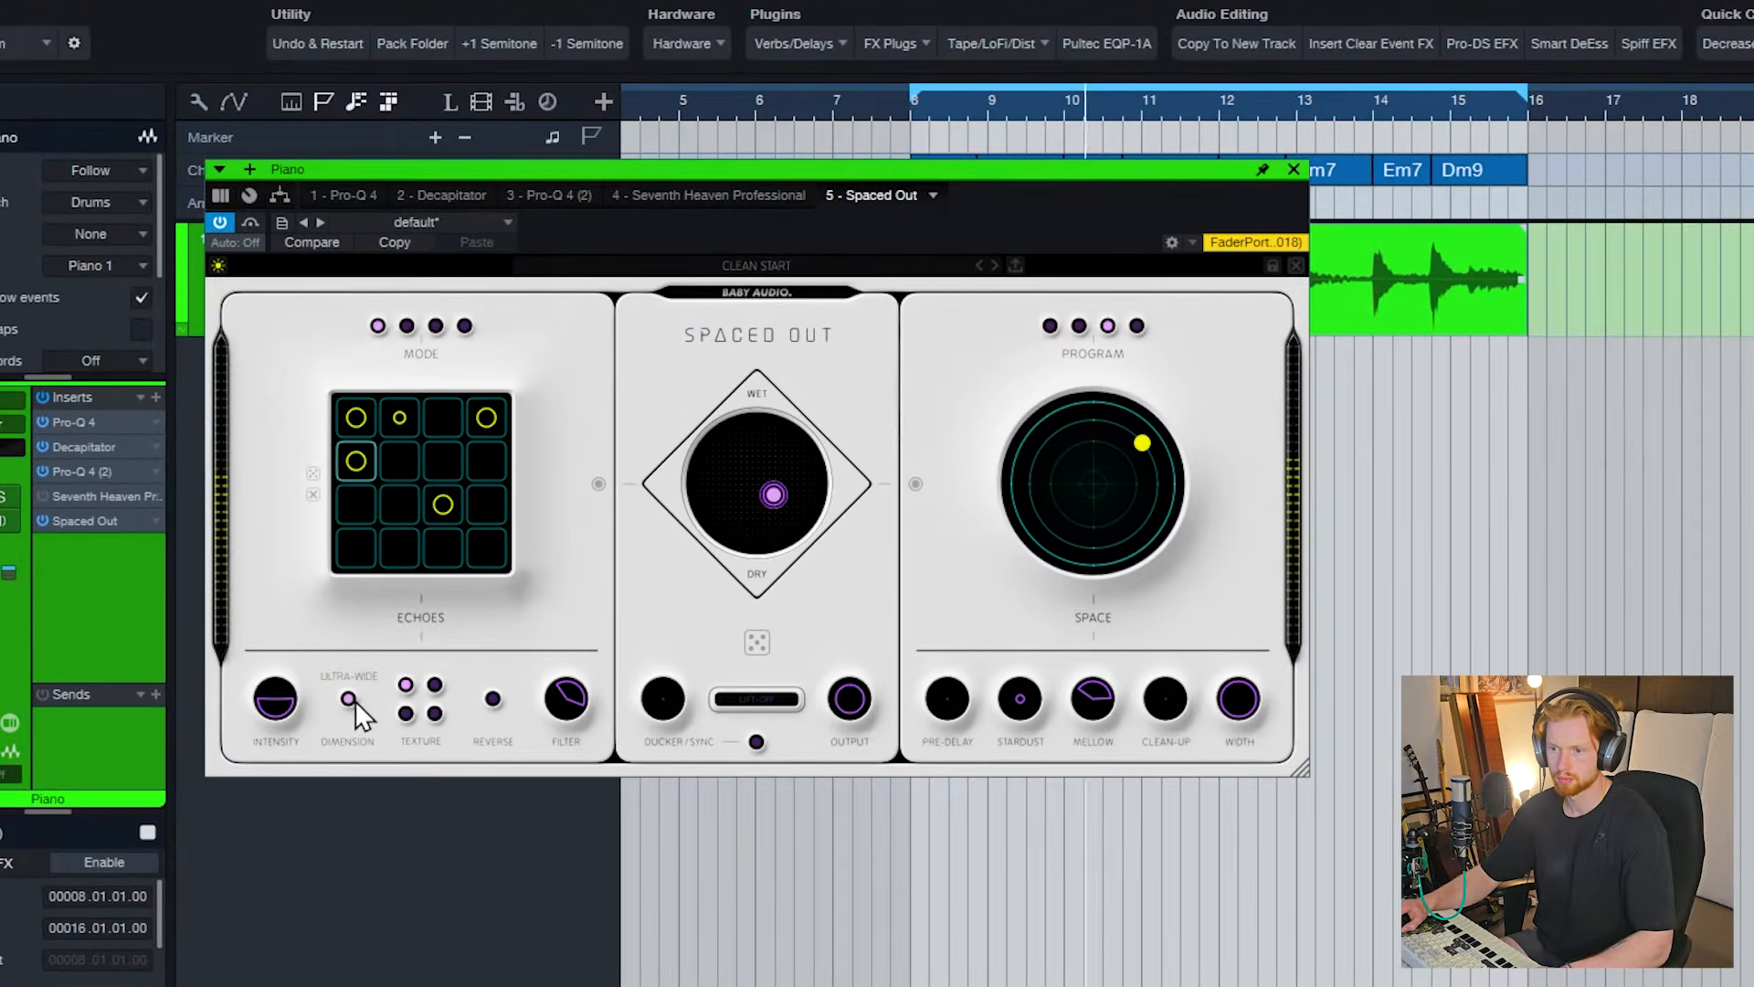
pyautogui.click(345, 685)
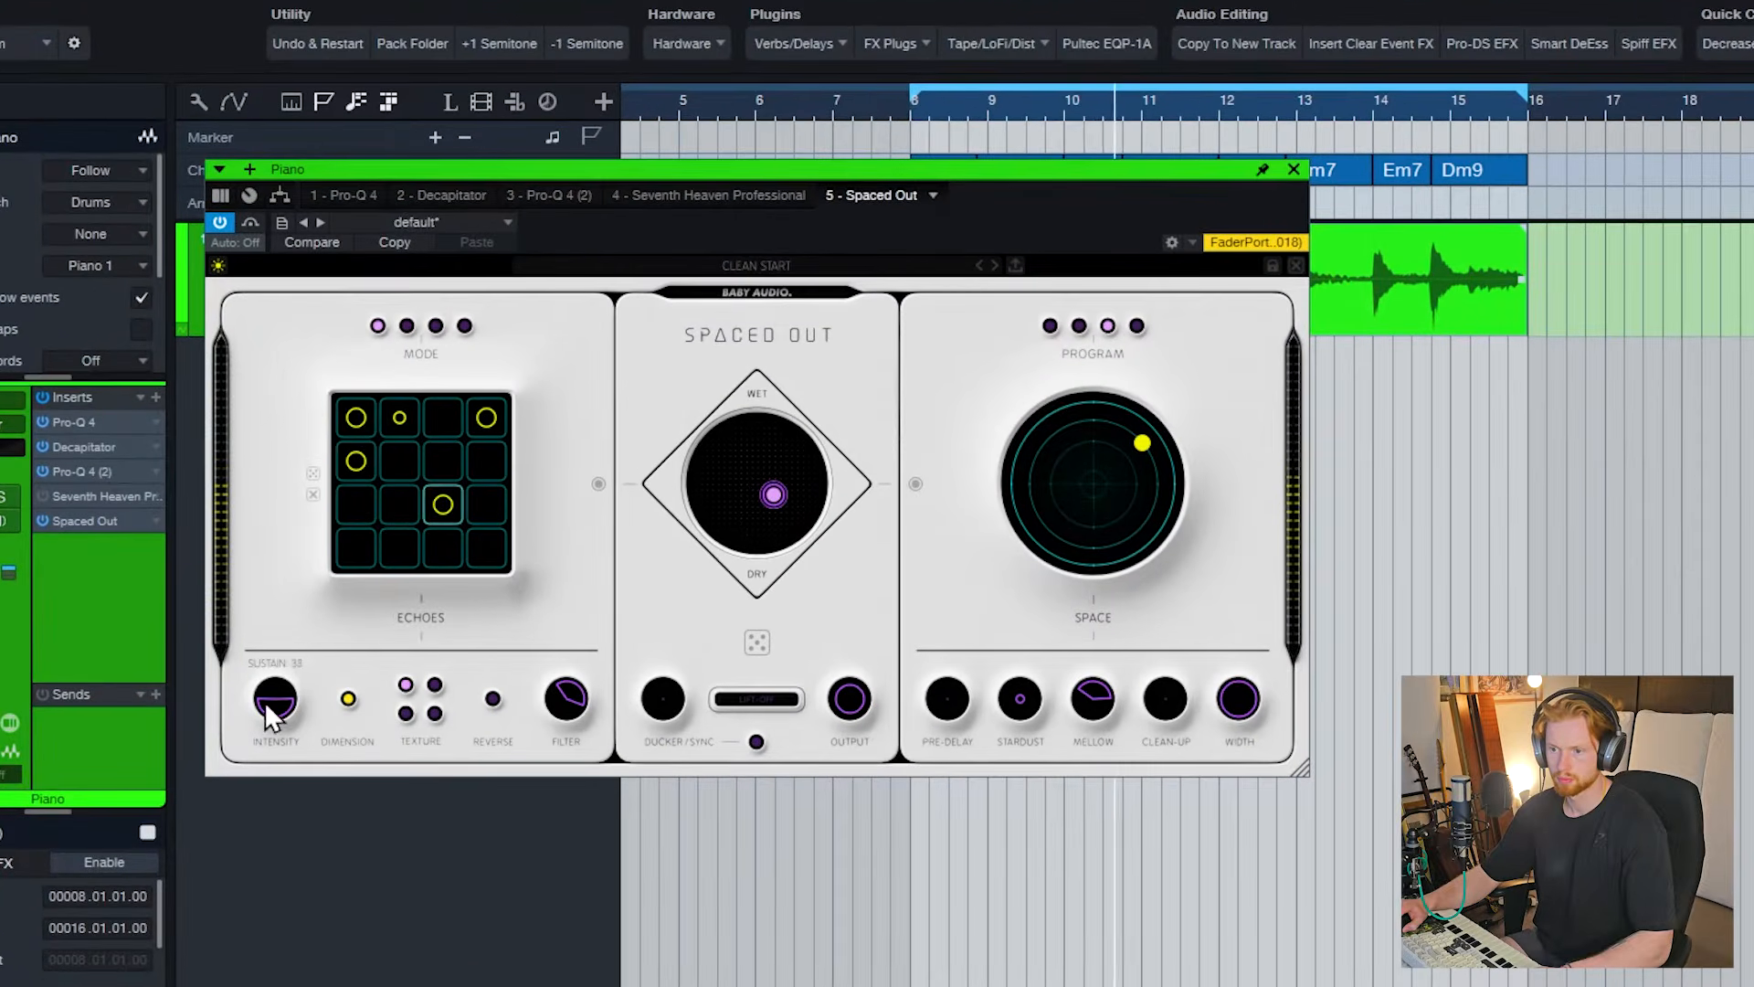
pyautogui.moveTo(265, 700); pyautogui.dragTo(294, 705)
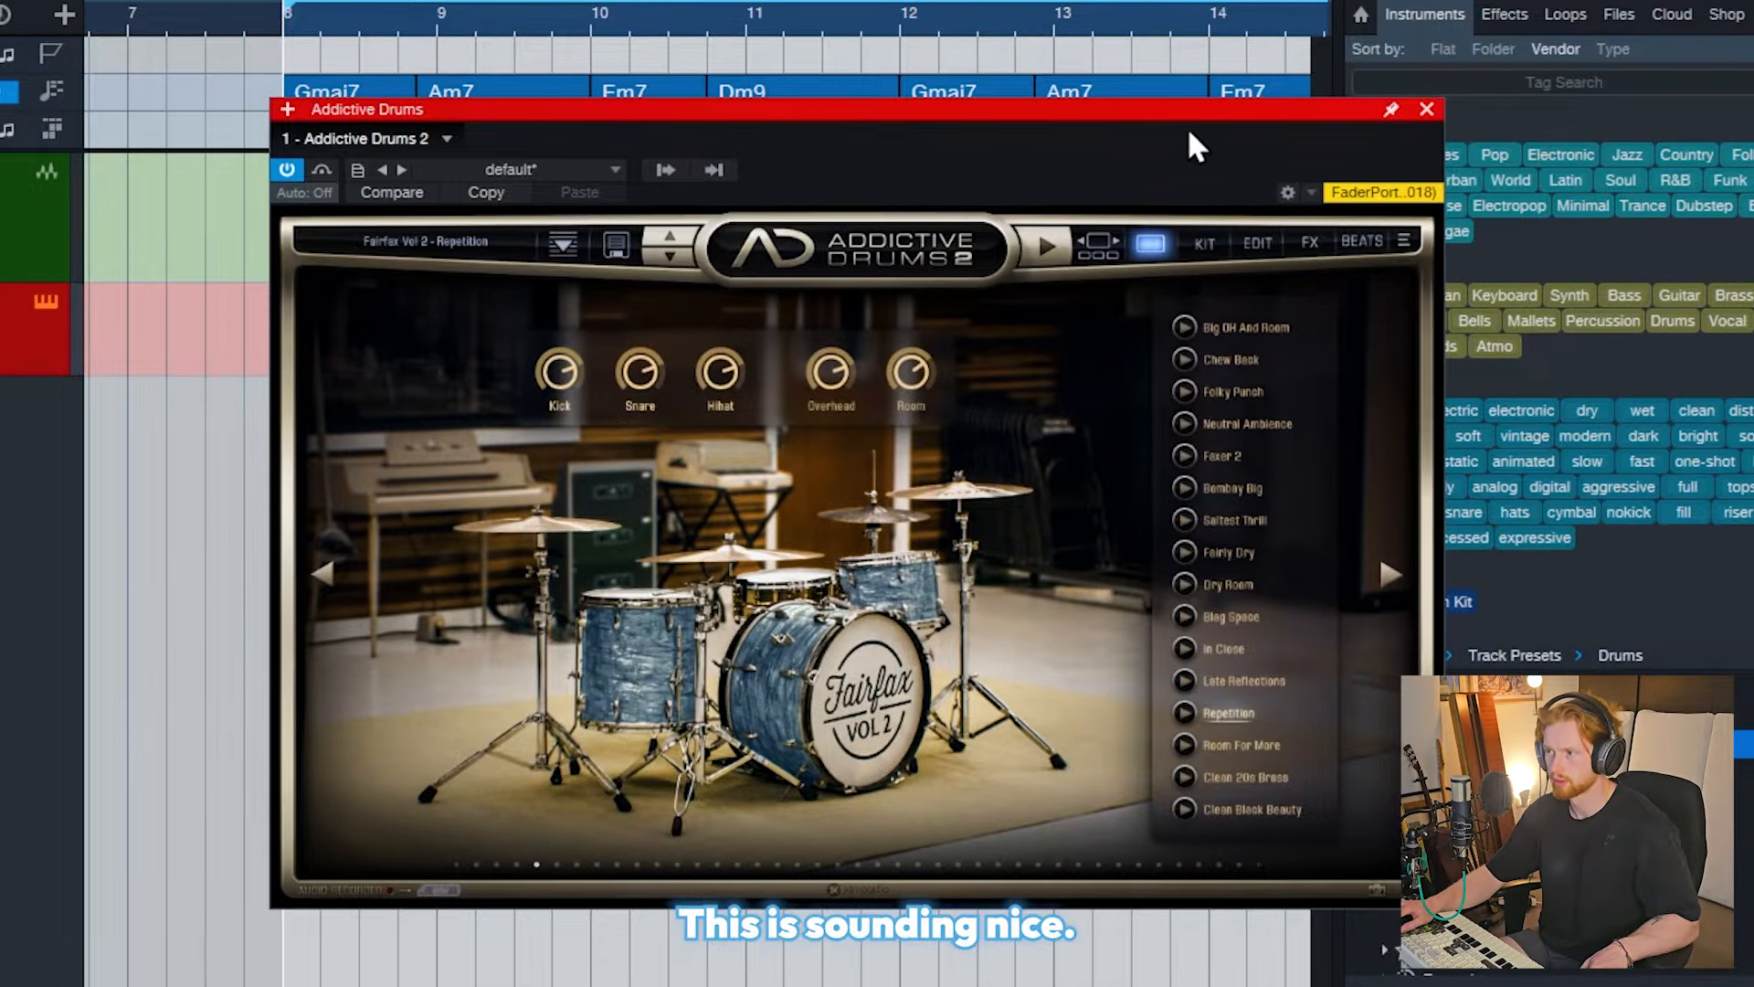
# Step: Move the Addictive Drums 2 window clear of the instrument browser
pyautogui.moveTo(1164, 107); pyautogui.dragTo(1039, 107)
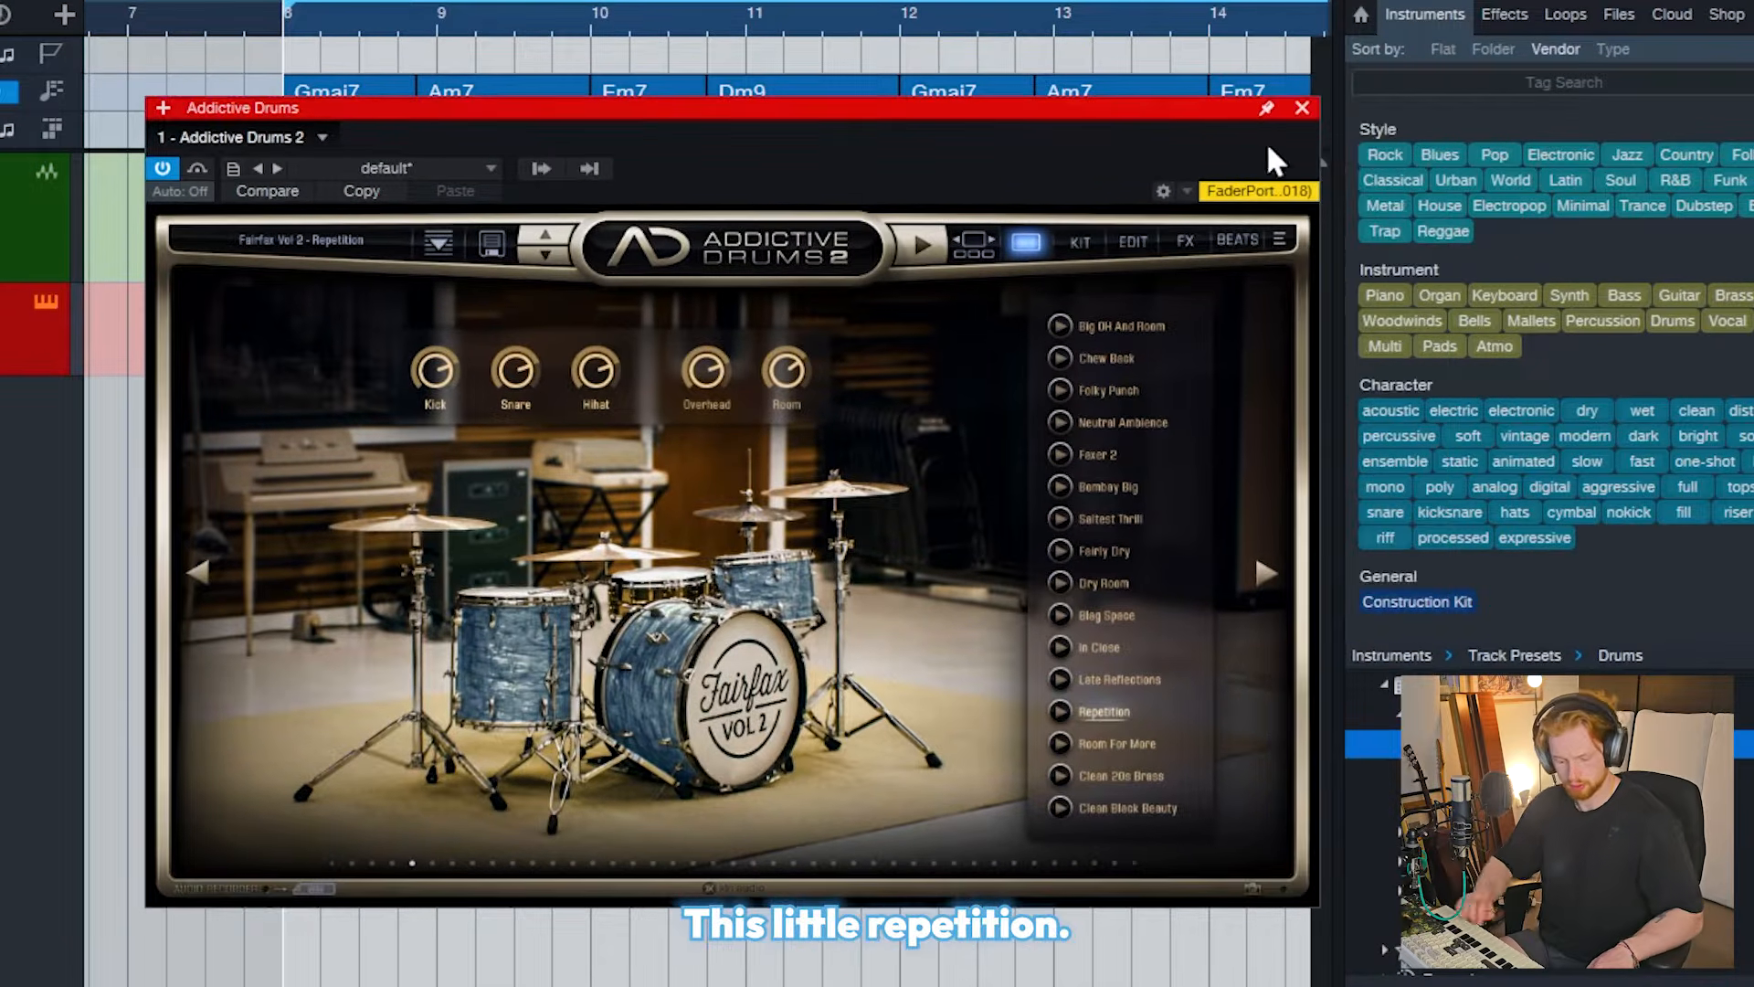
# Step: Close the drum plugin, open the recorded Addictive Drums part for note editing and disarm its track
pyautogui.click(1303, 107)
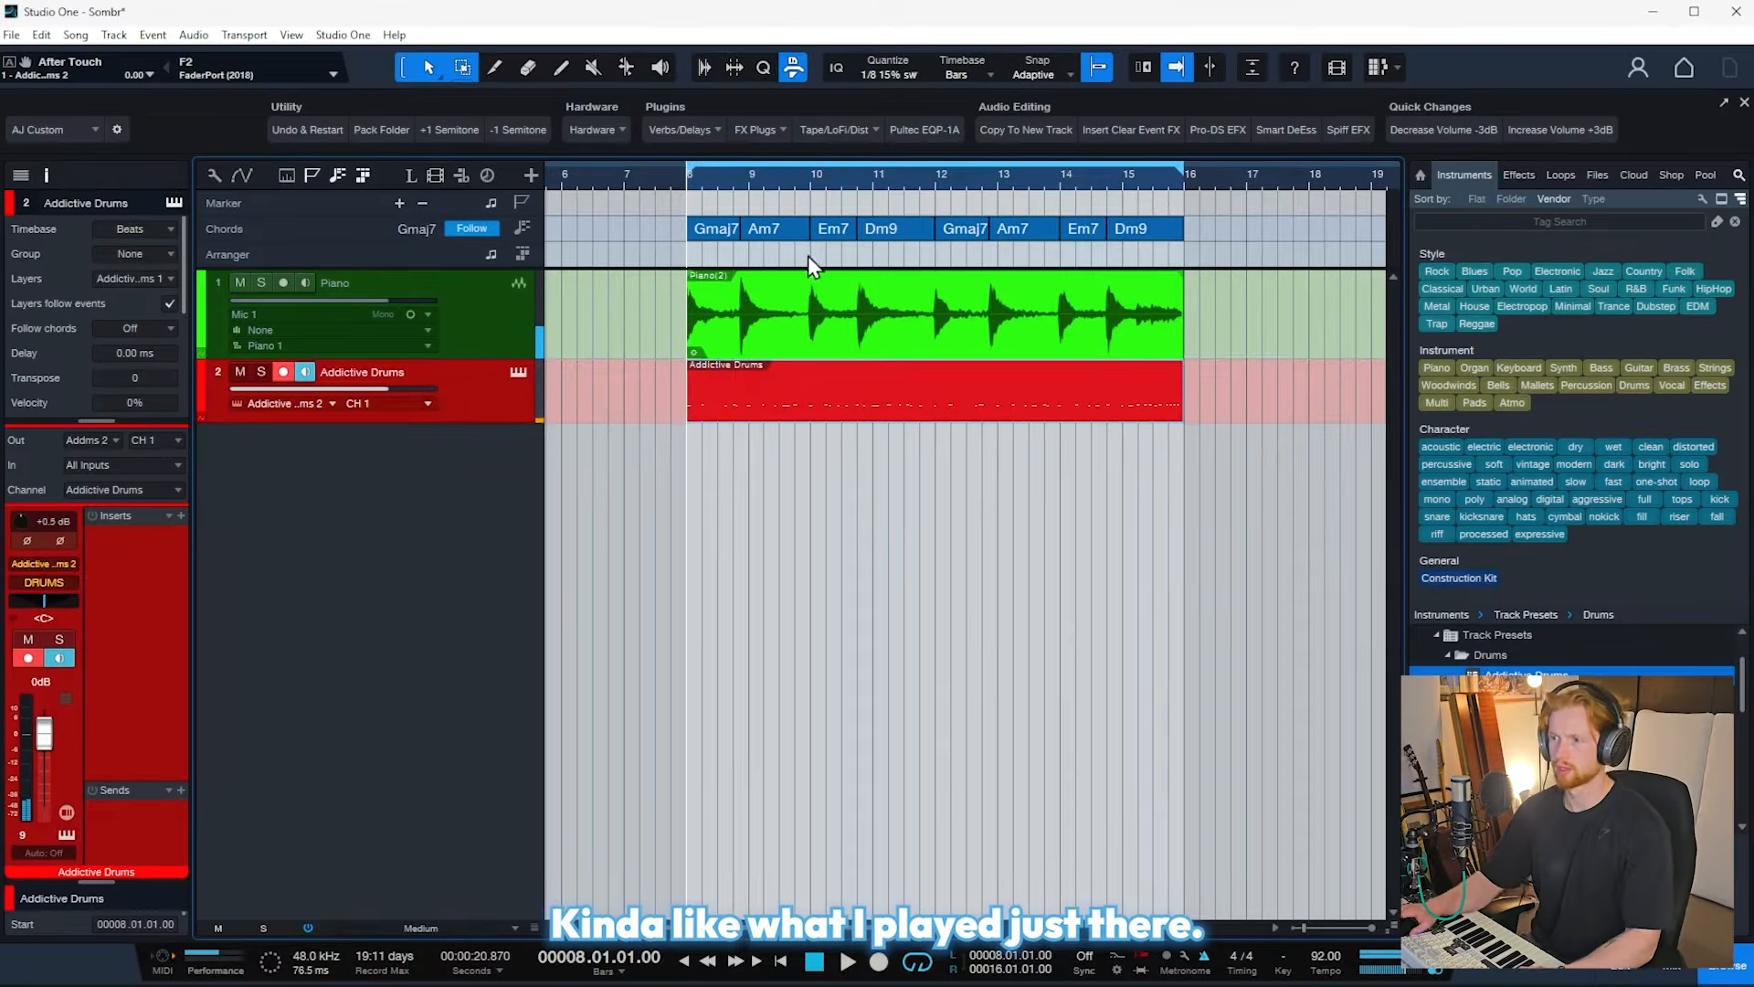
pyautogui.doubleClick(797, 419)
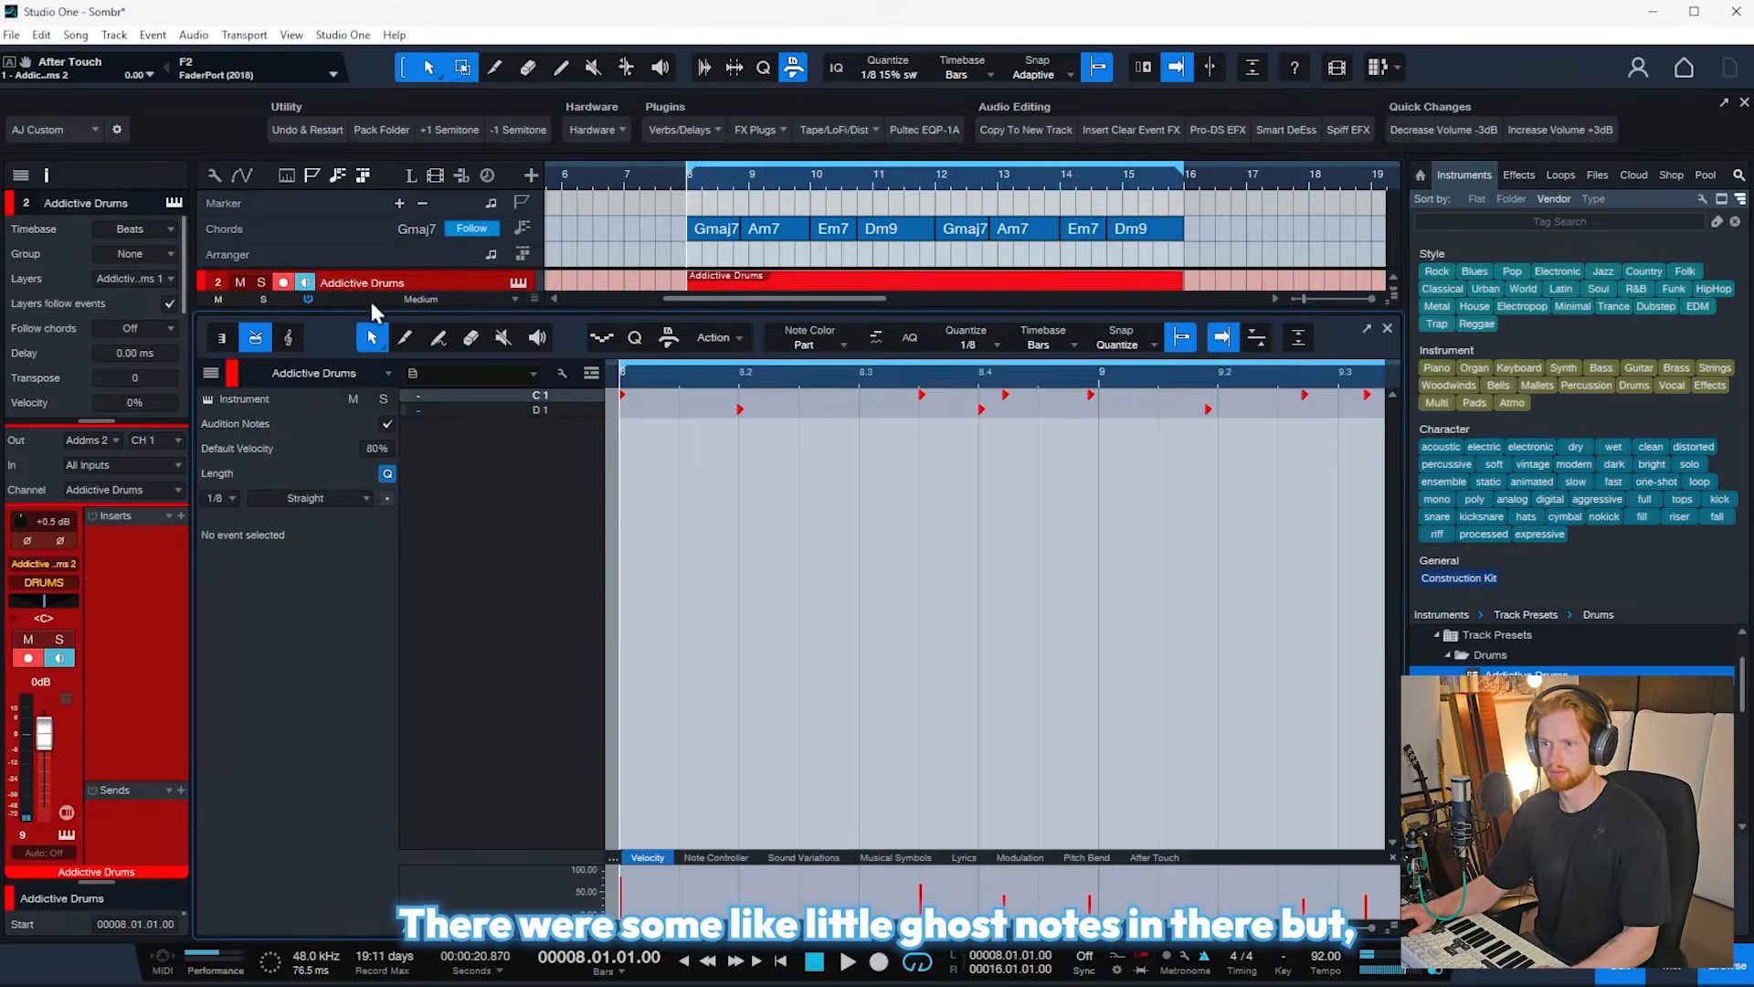
pyautogui.click(288, 283)
pyautogui.scroll(-5, 655, 425)
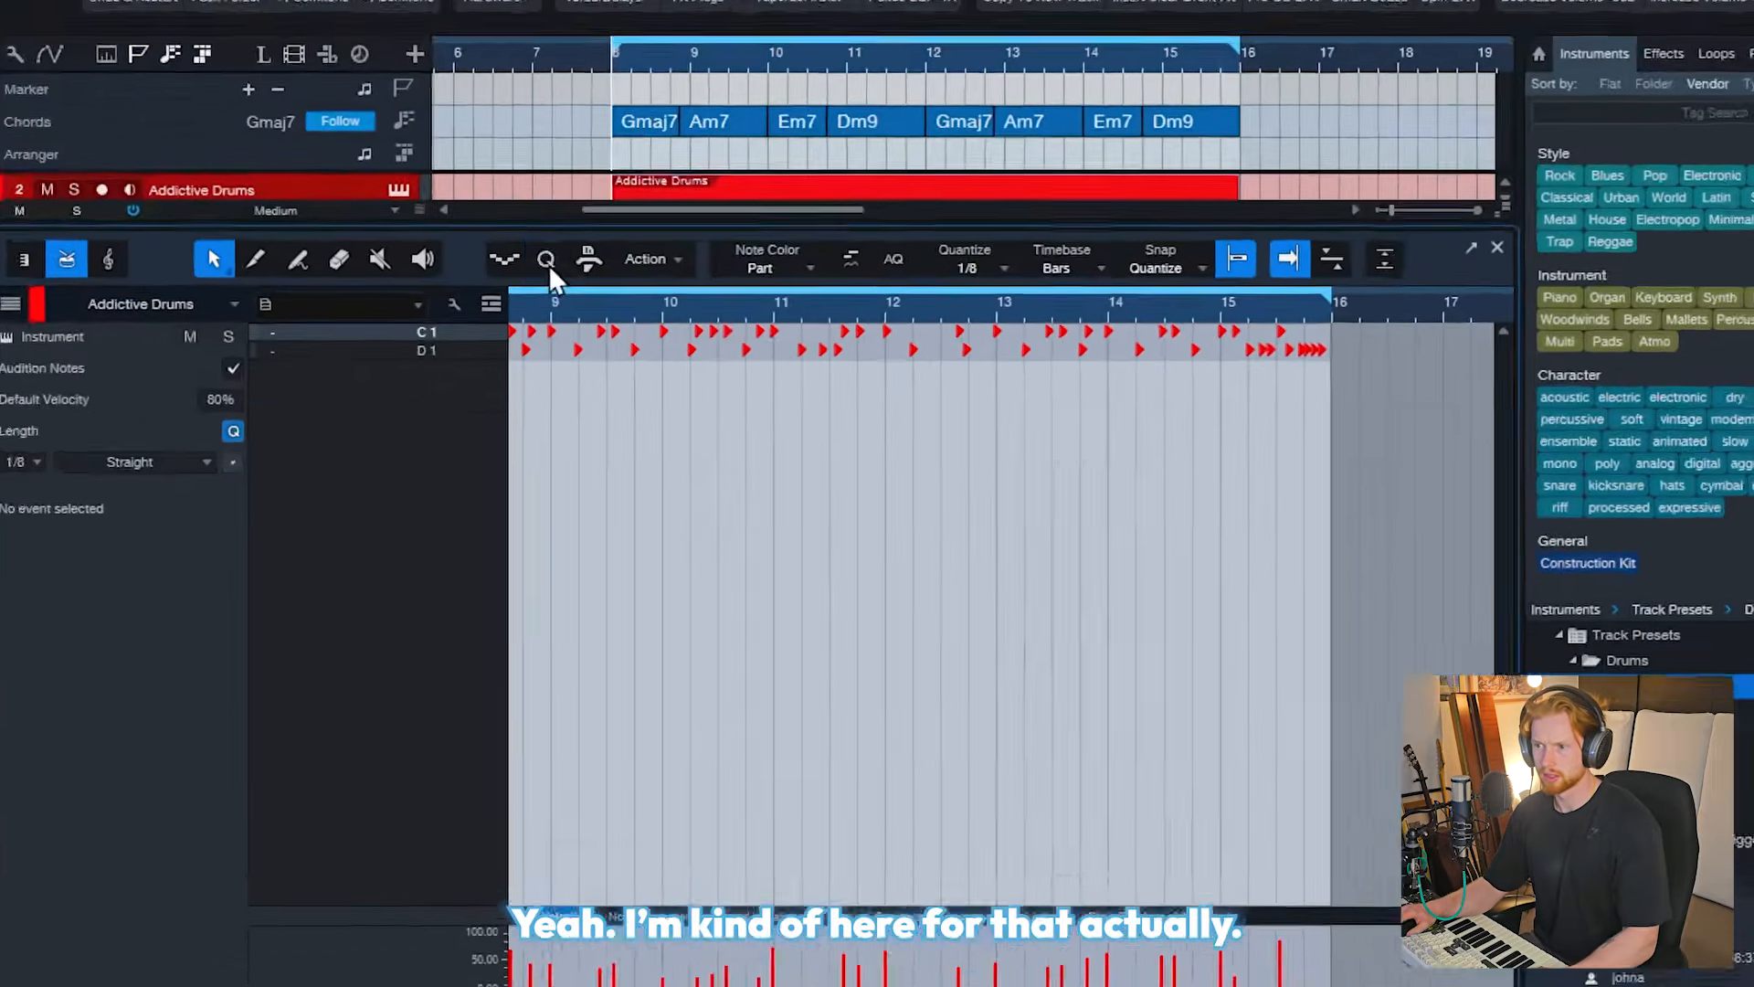
# Step: Quantize the drum notes to a straight 1/16 grid with the start strength at 78%
pyautogui.click(636, 339)
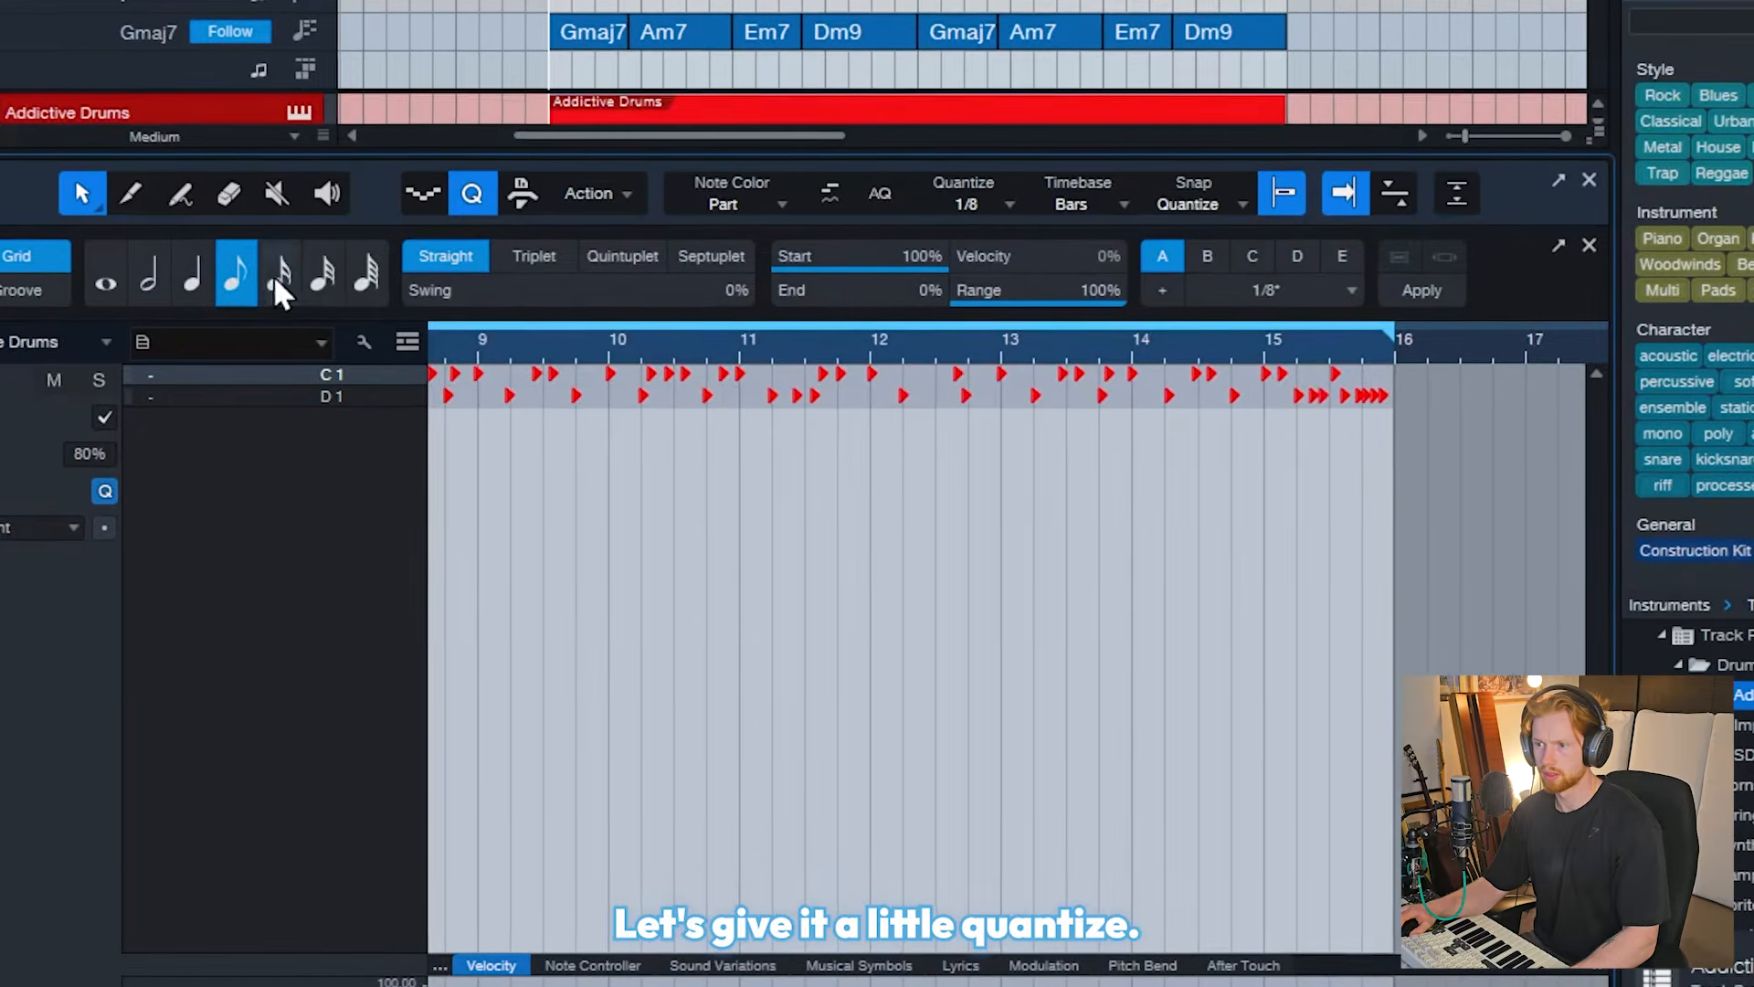
pyautogui.click(505, 392)
pyautogui.scroll(-5, 798, 505)
pyautogui.scroll(5, 603, 415)
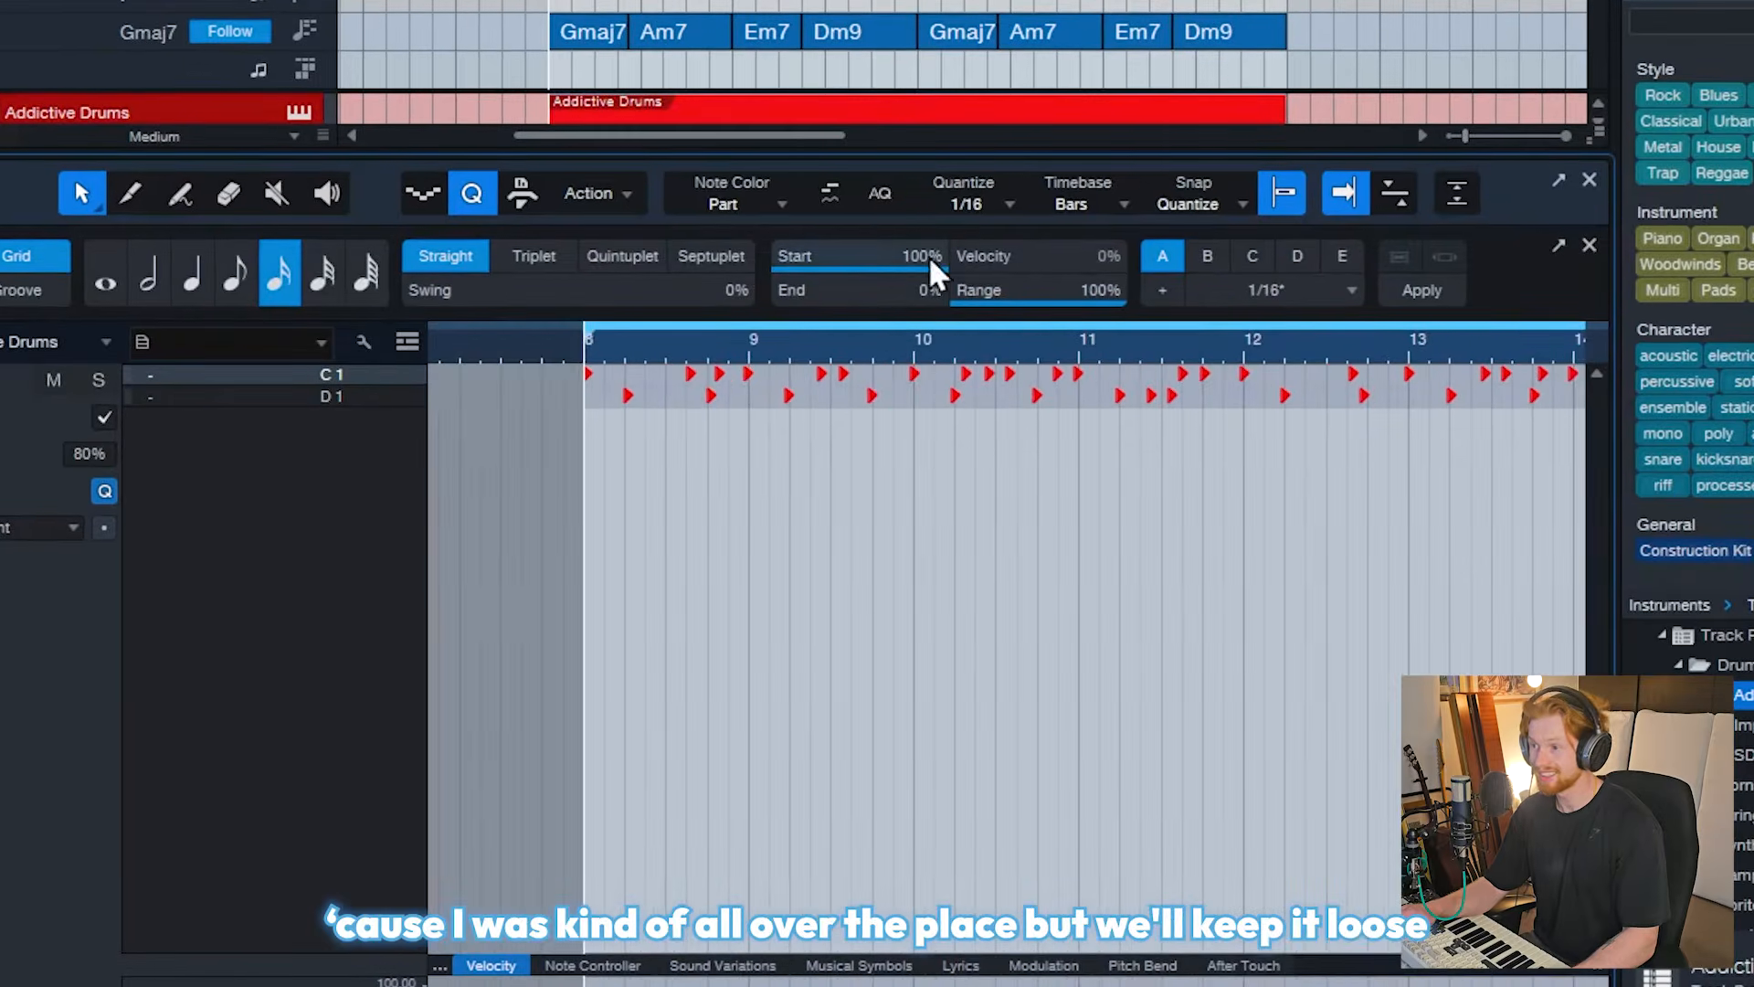
pyautogui.moveTo(928, 255); pyautogui.dragTo(890, 262)
pyautogui.scroll(-3, 570, 491)
pyautogui.scroll(2, 722, 510)
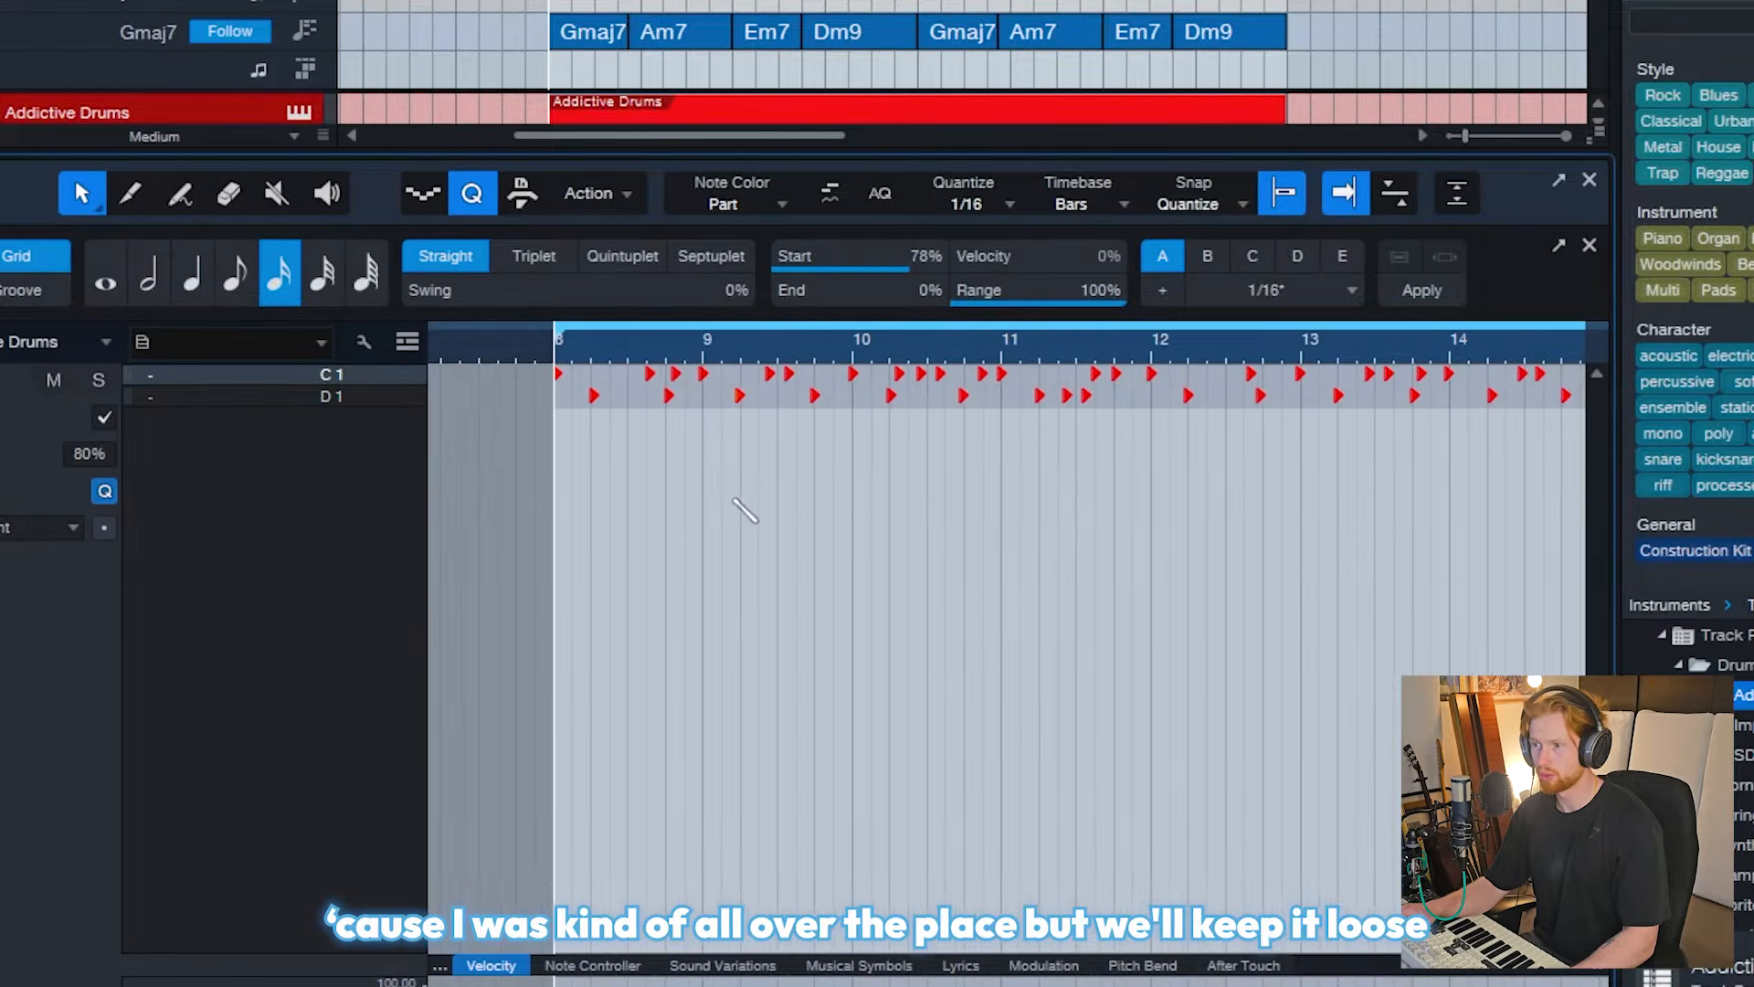
pyautogui.scroll(3, 494, 481)
pyautogui.scroll(-2, 638, 521)
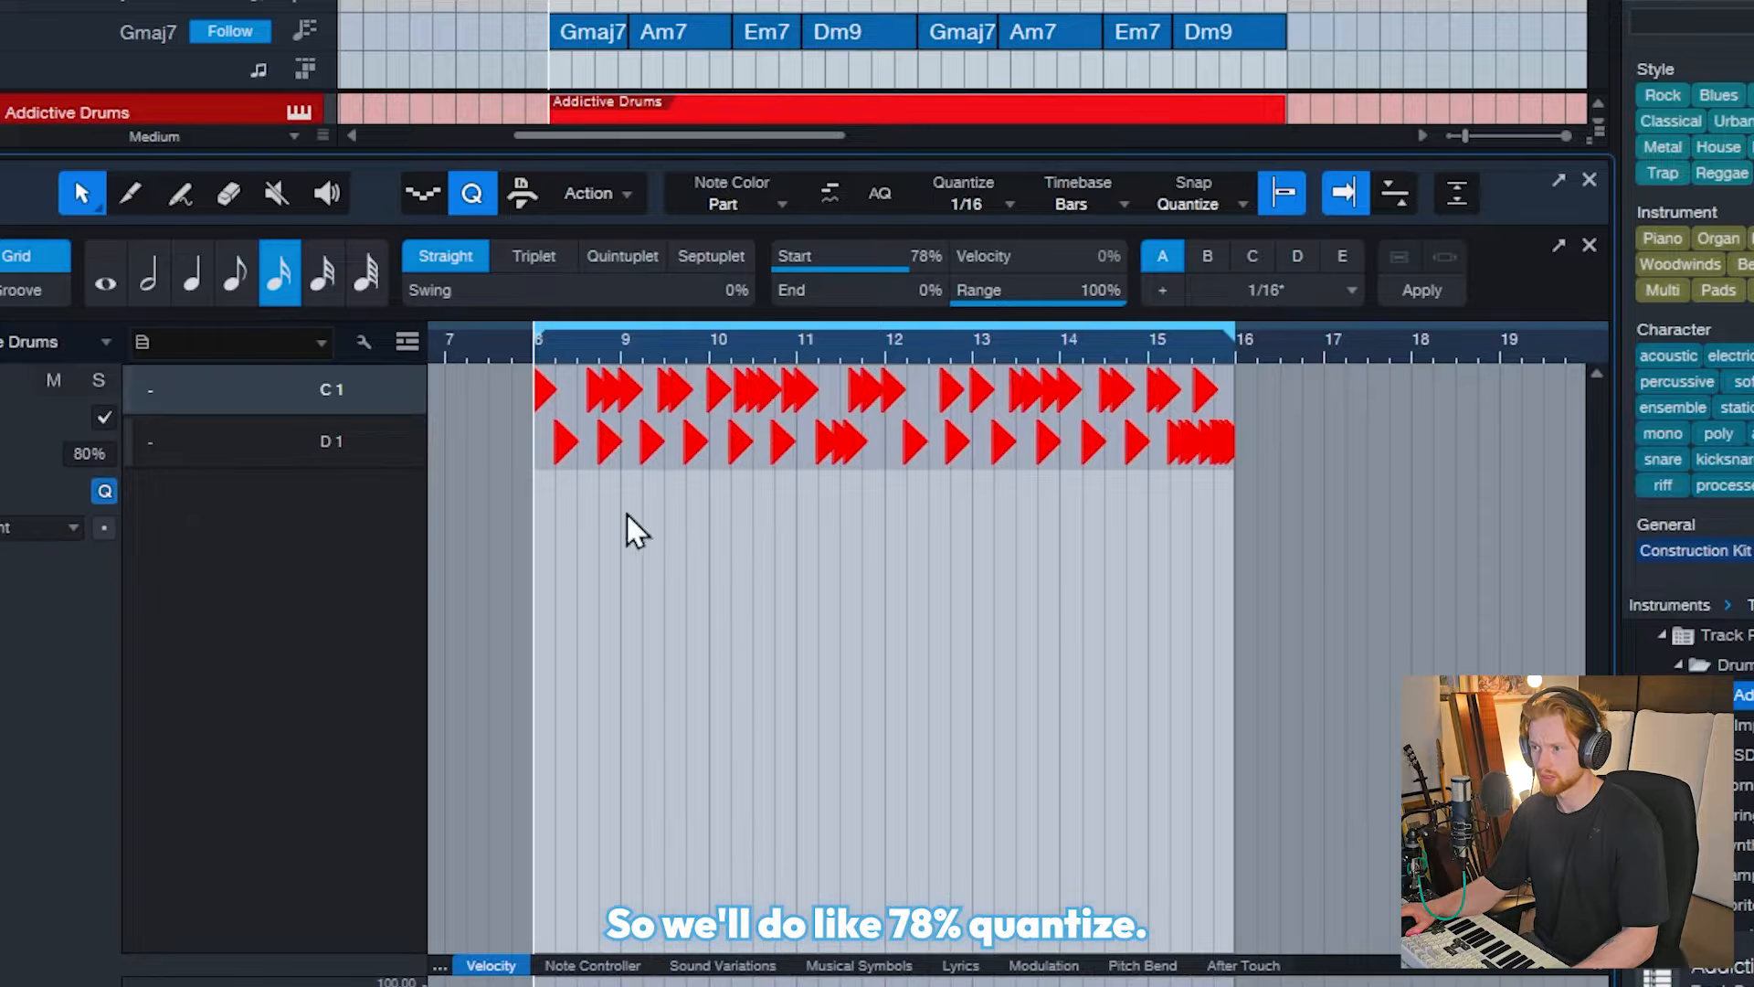
pyautogui.press('q')
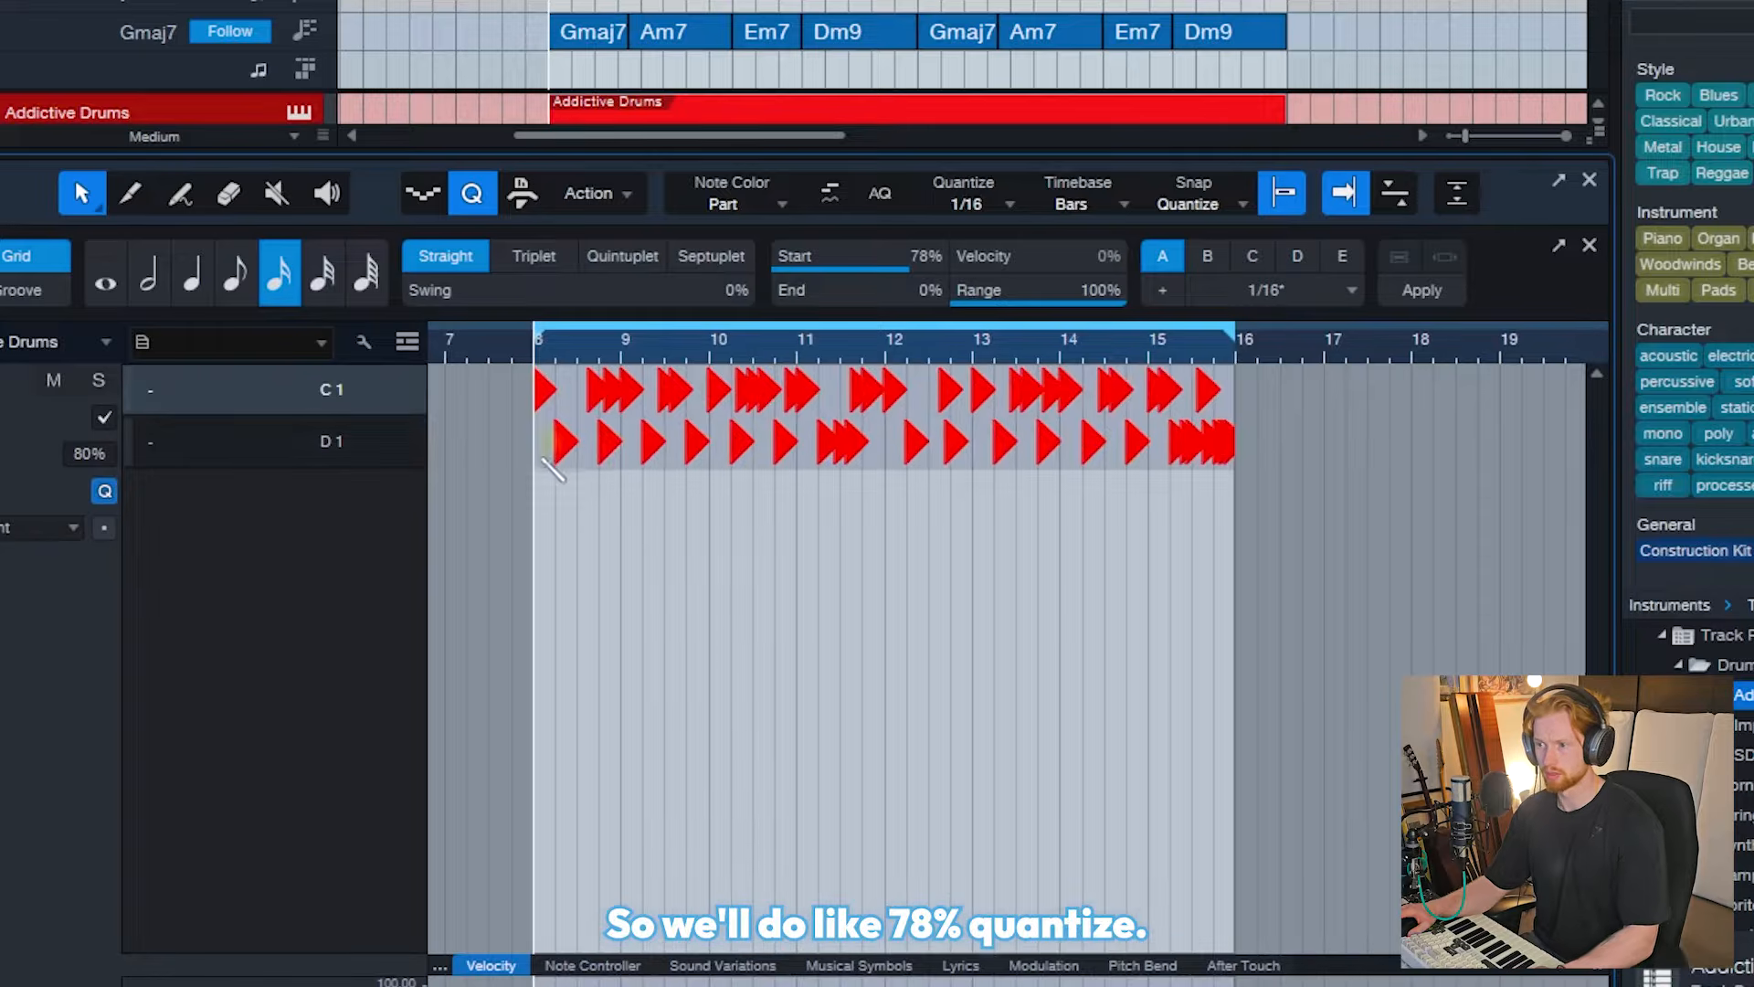
# Step: Review the quantized kick and snare notes and play the drum part in the arrangement
pyautogui.scroll(5, 568, 477)
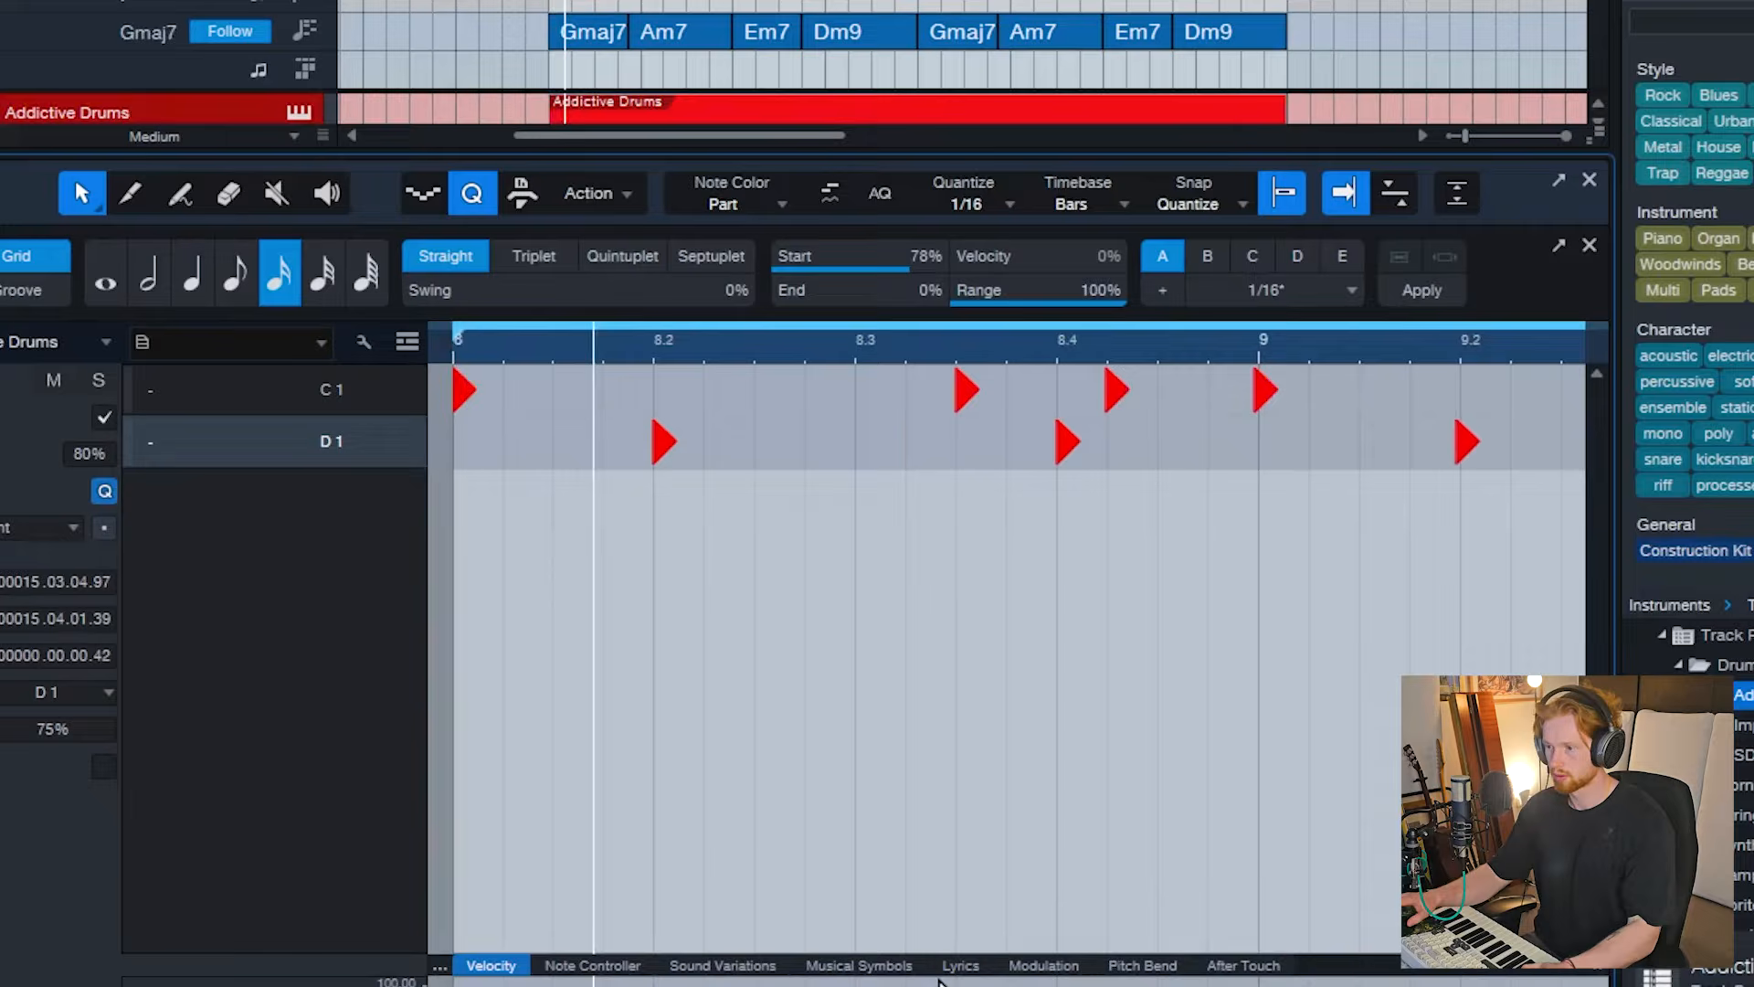
pyautogui.scroll(-3, 725, 482)
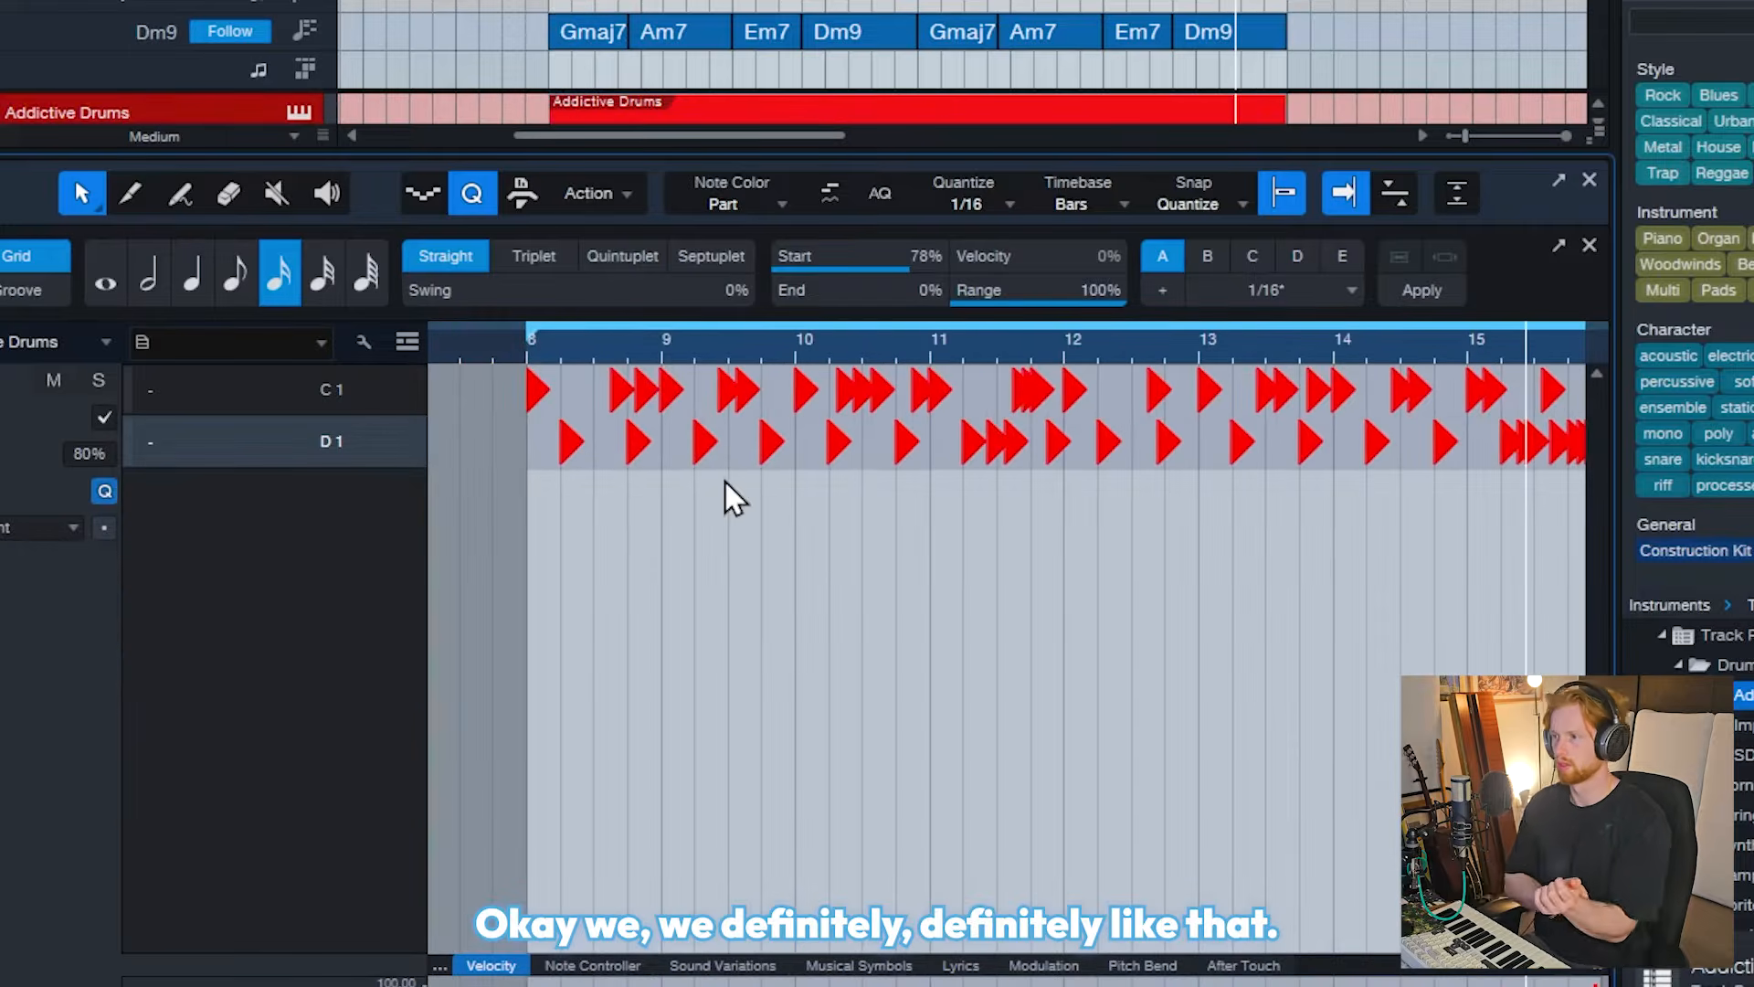
pyautogui.click(822, 4)
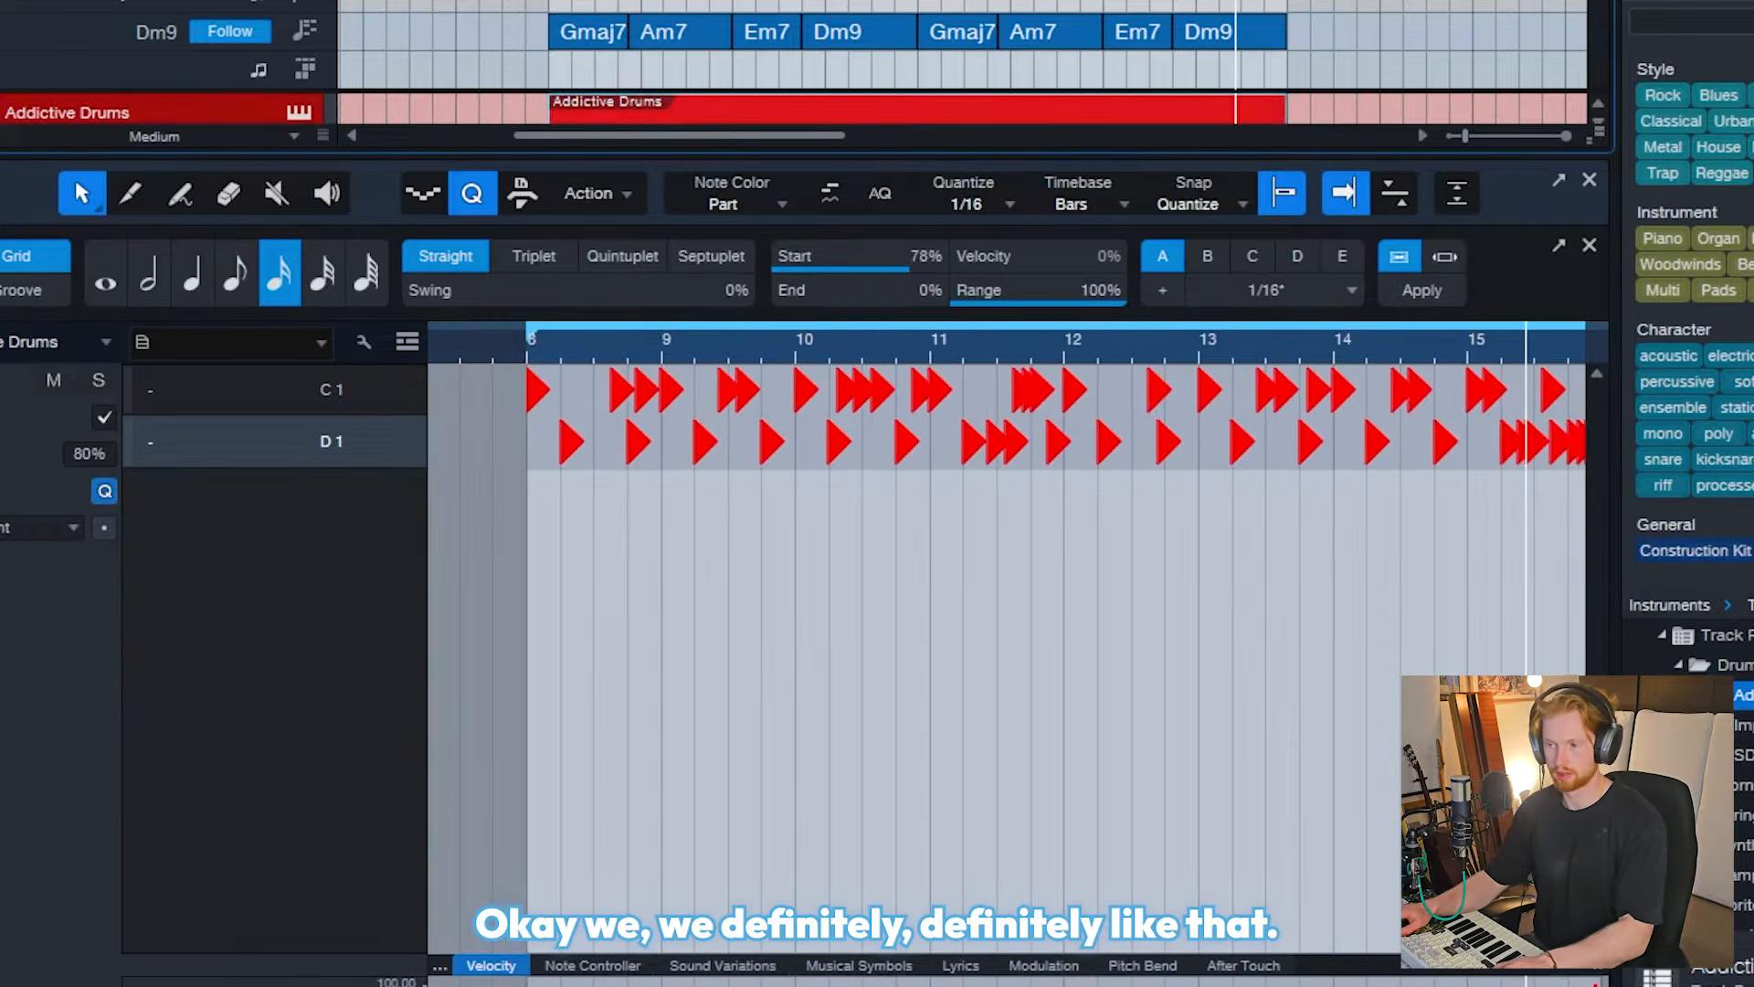
pyautogui.press('F2')
pyautogui.click(643, 174)
pyautogui.press('space')
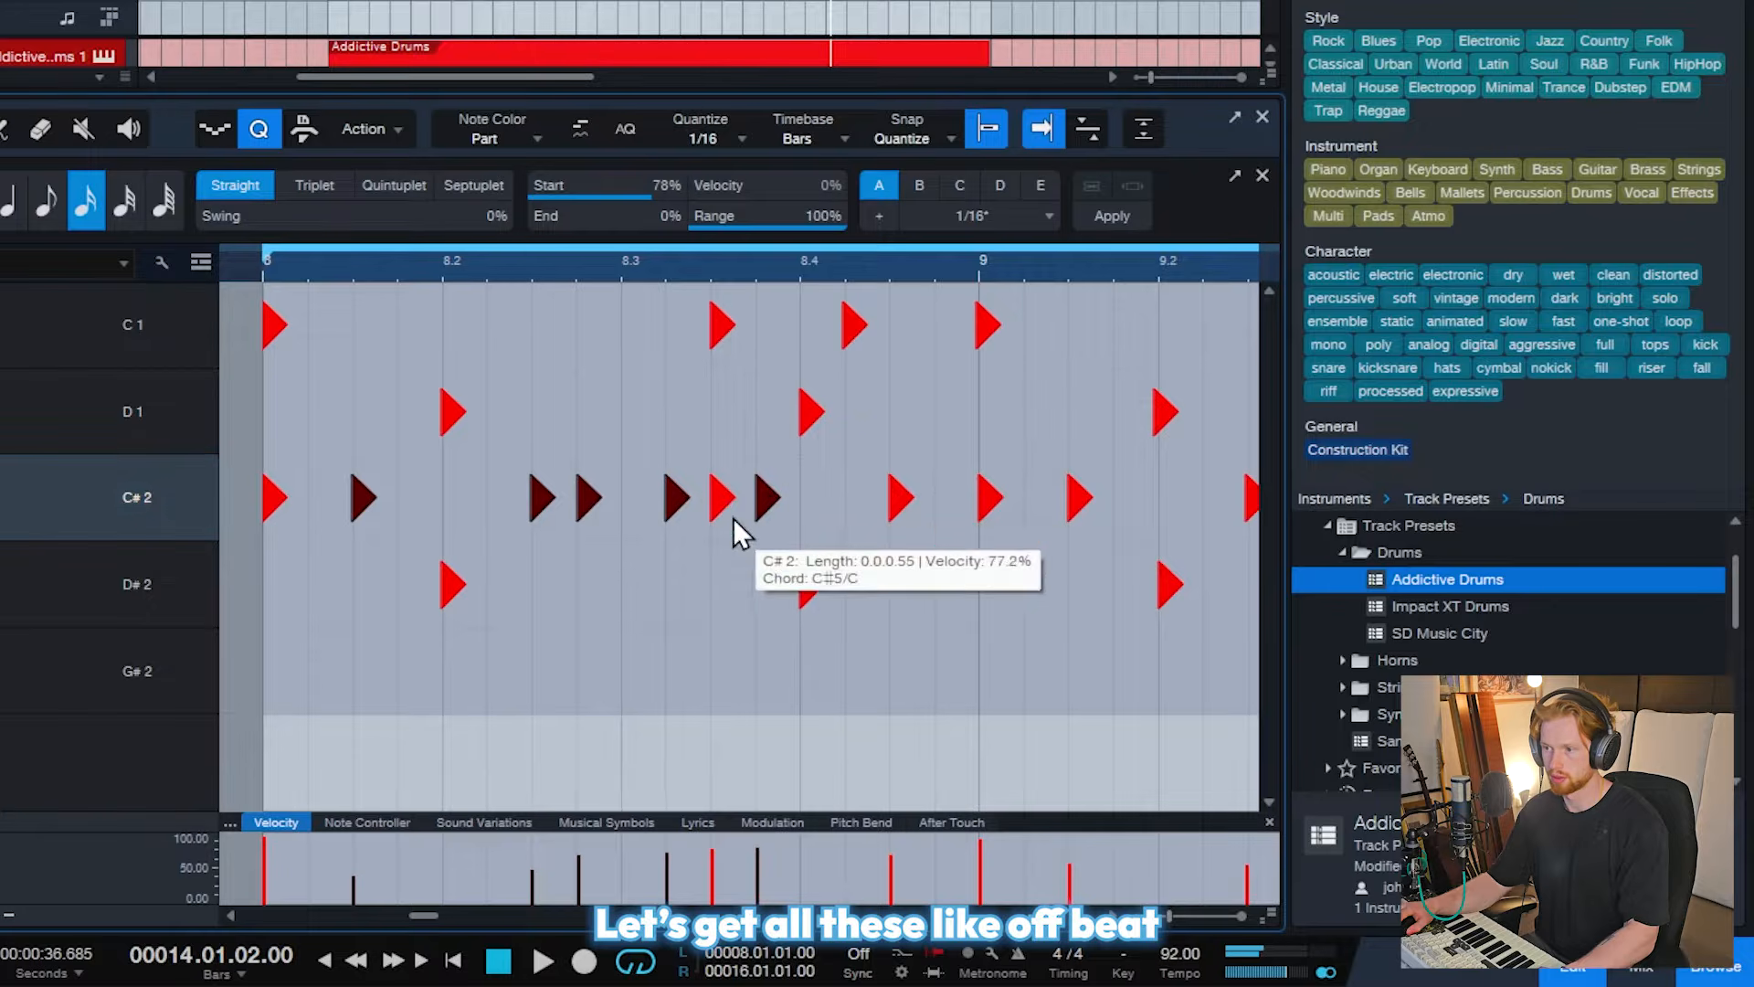
# Step: Lower the velocity of the three off-beat sixteenth C#2 notes between beats 8.2 and 8.4, checking the groove by playback
pyautogui.click(549, 502)
pyautogui.click(581, 505)
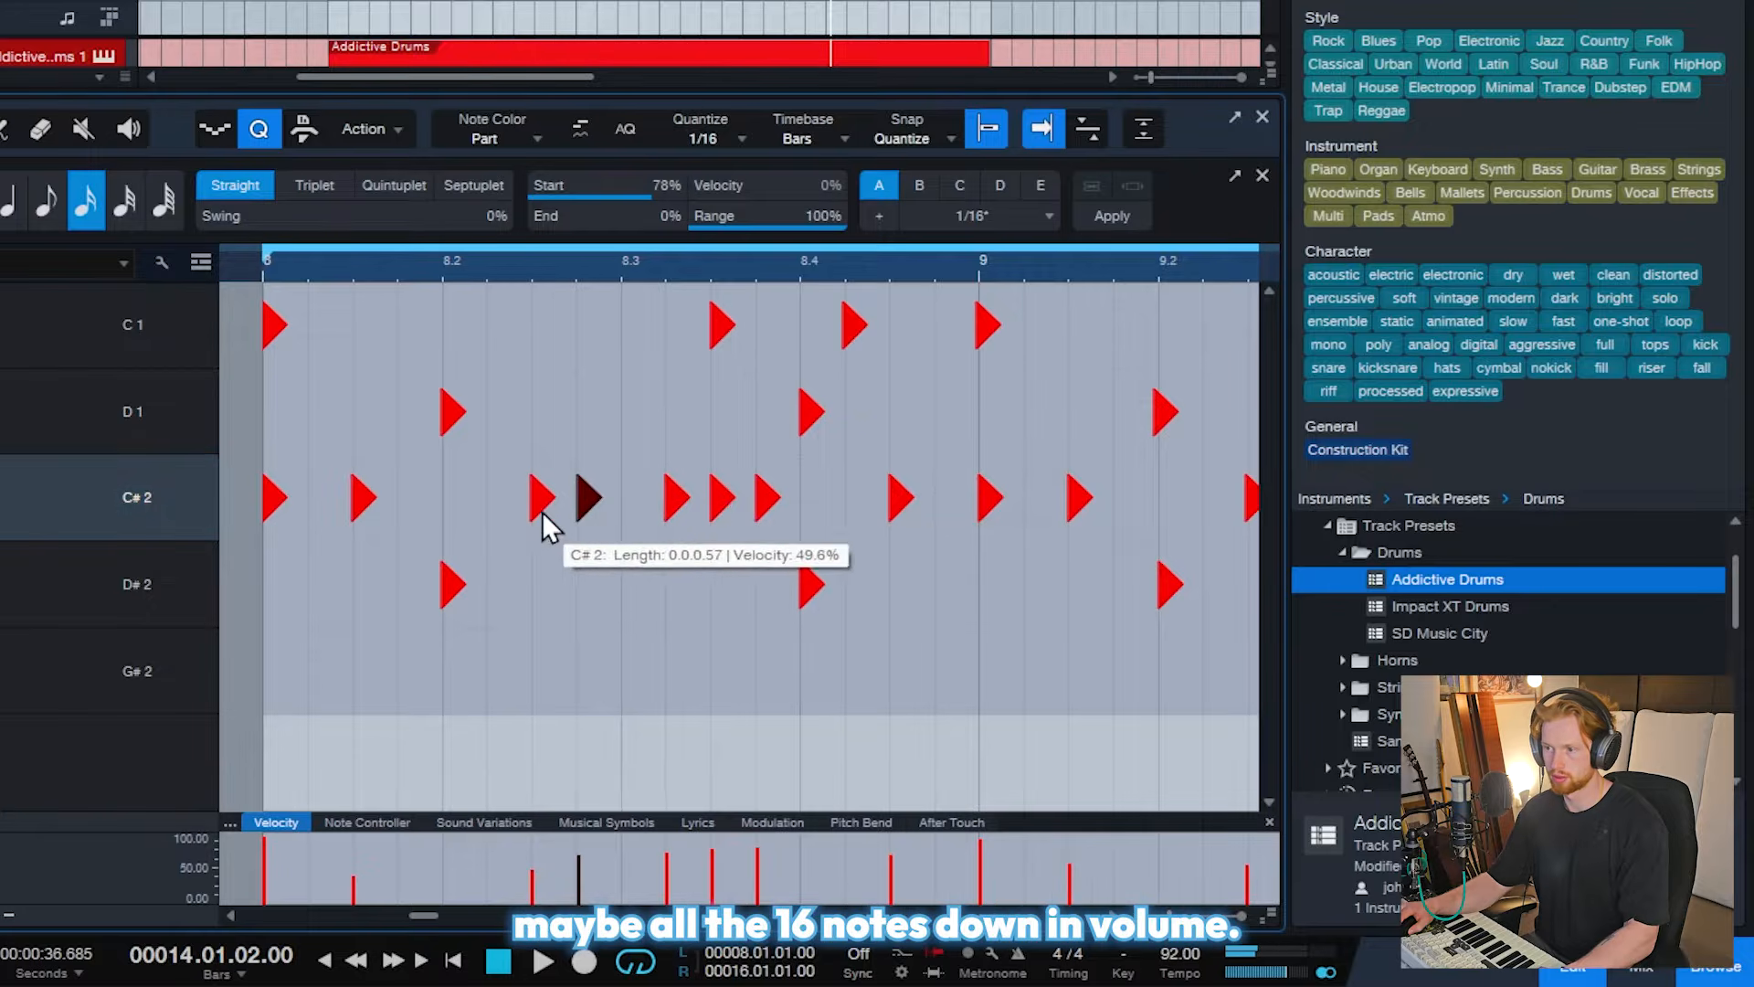
pyautogui.keyDown('shift'); pyautogui.click(674, 501); pyautogui.keyUp('shift')
pyautogui.keyDown('shift'); pyautogui.click(763, 502); pyautogui.keyUp('shift')
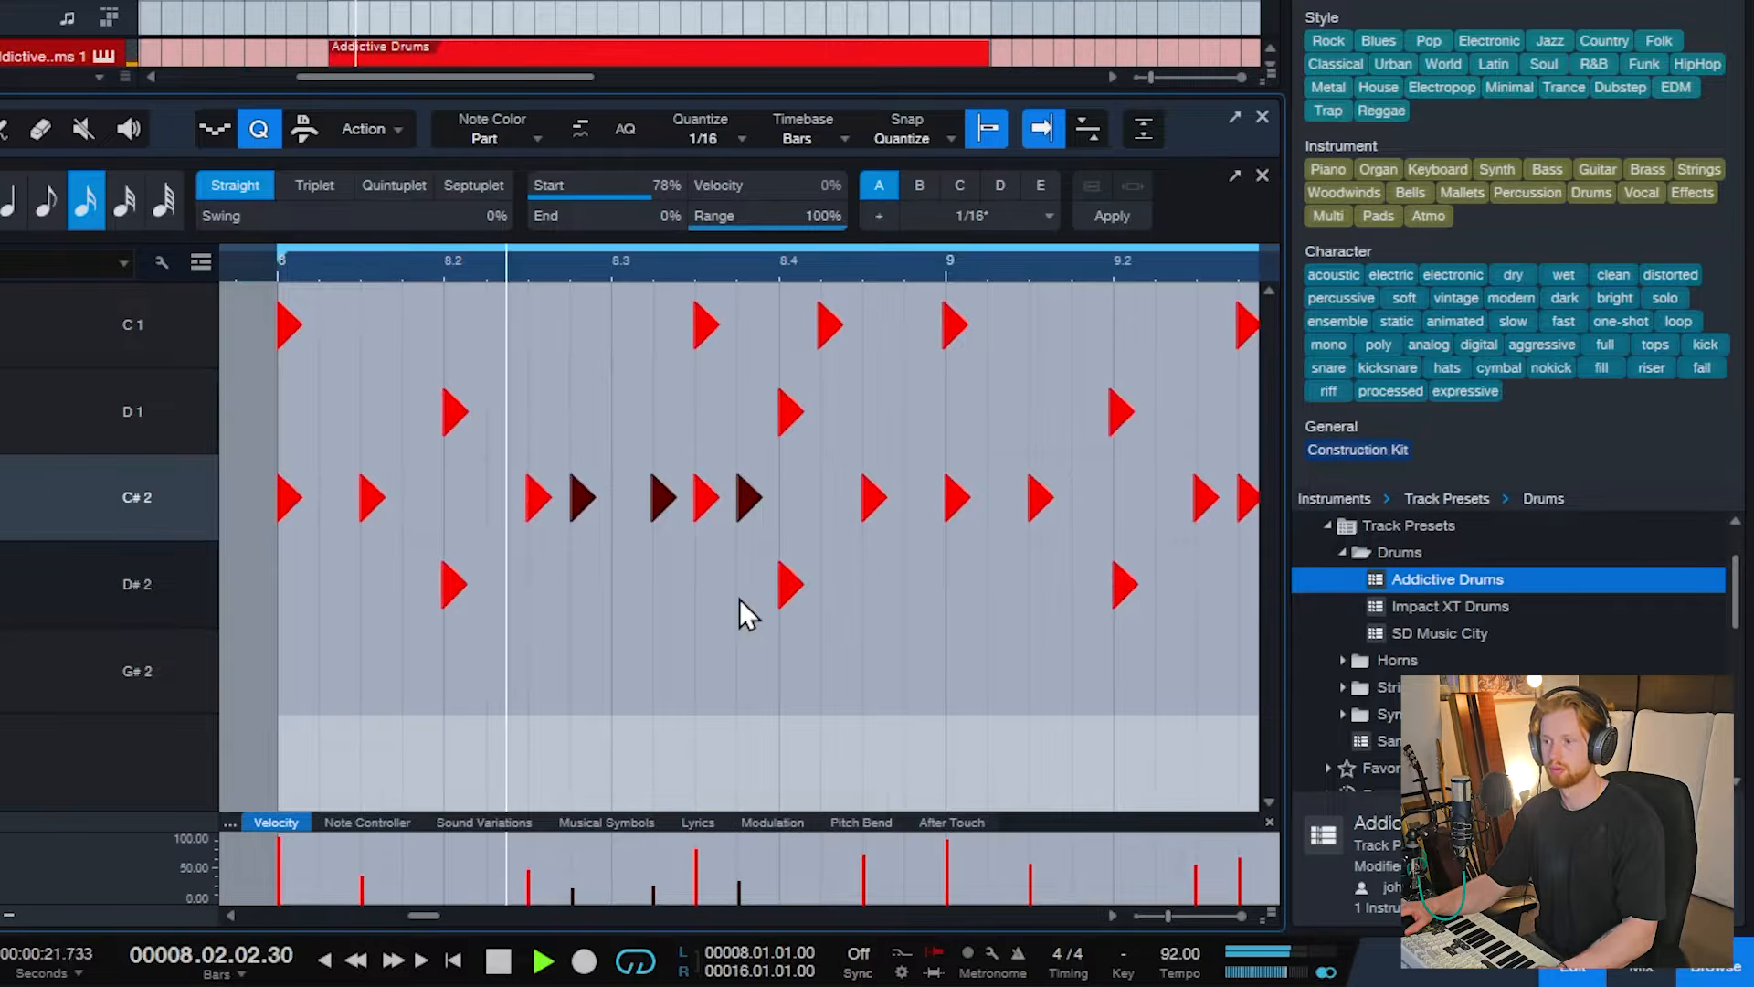
pyautogui.press('space')
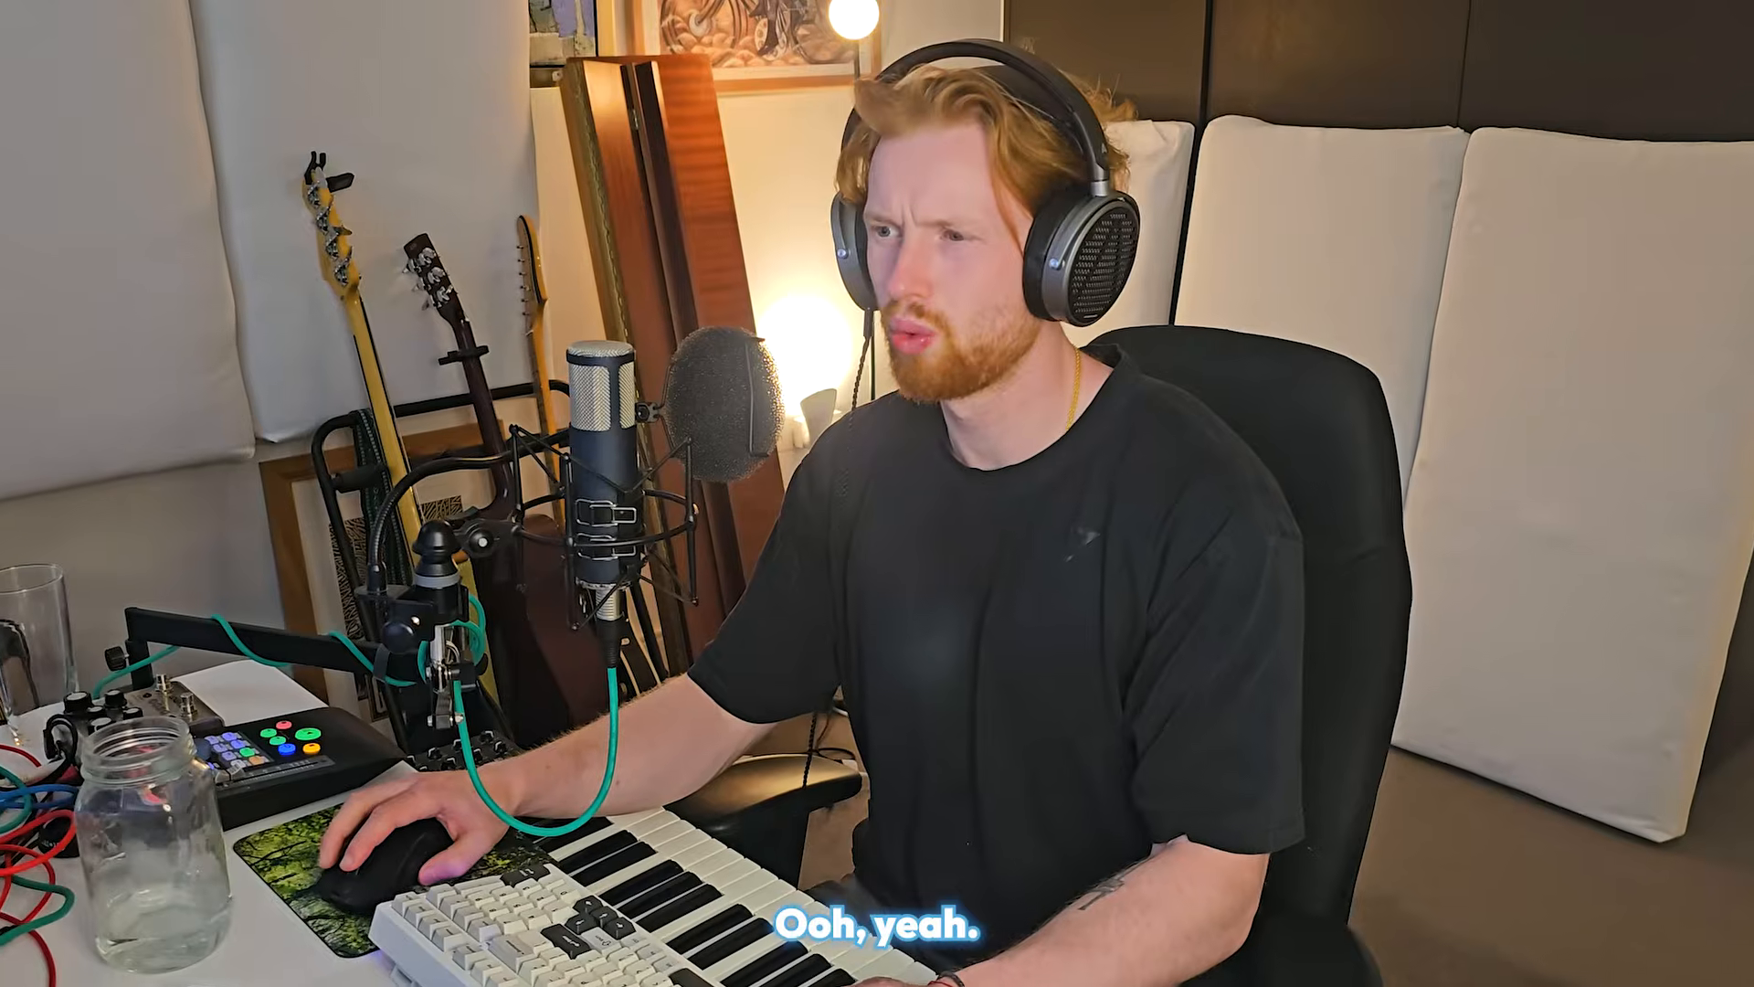